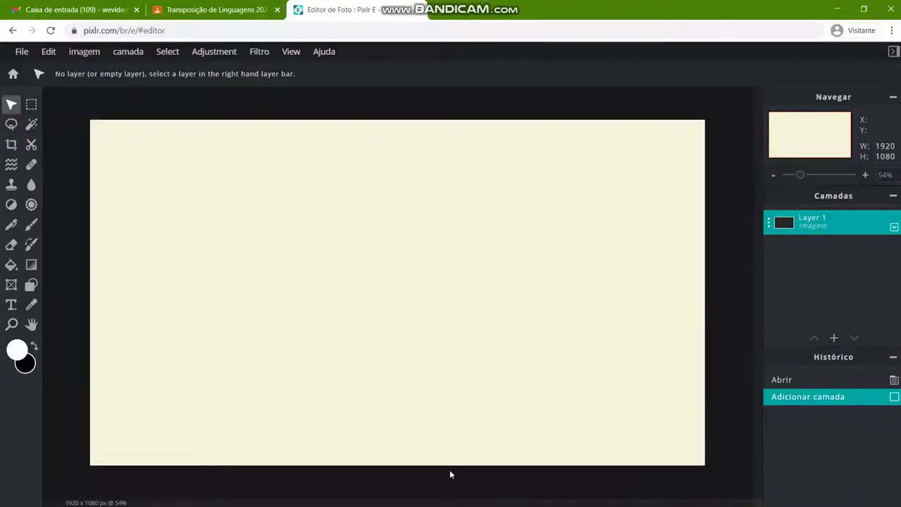
# Copy the "field" image search address from the other browser window and open it in a new tab beside Pixlr.
pyautogui.press('super')
pyautogui.click(457, 498)
pyautogui.click(550, 31)
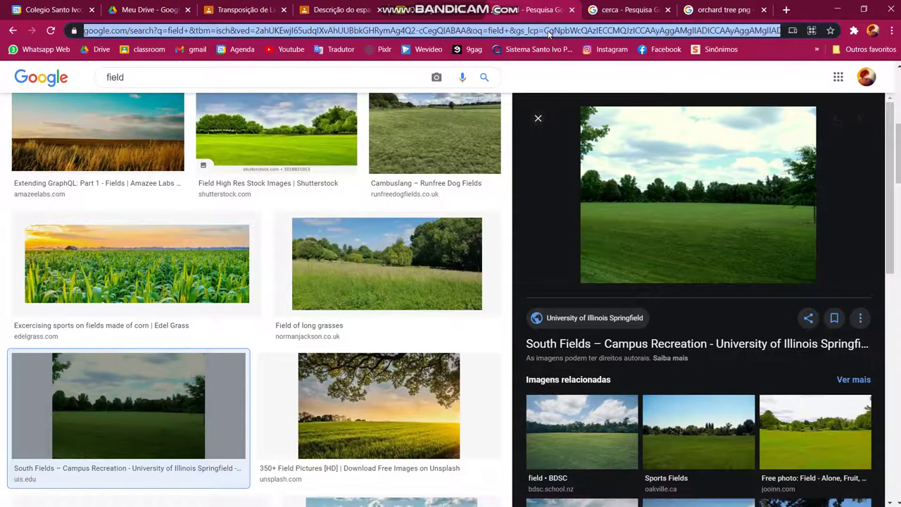
pyautogui.press('super')
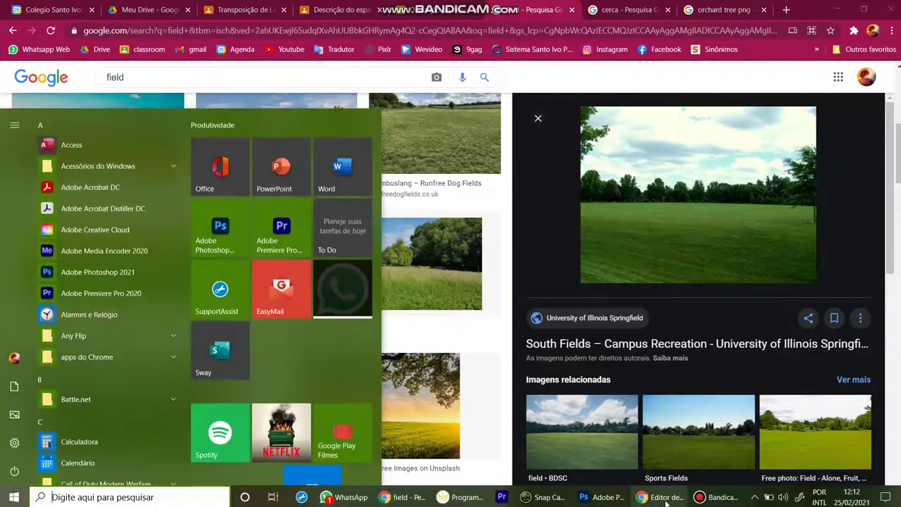
pyautogui.click(664, 498)
pyautogui.hotkey('ctrl', 't')
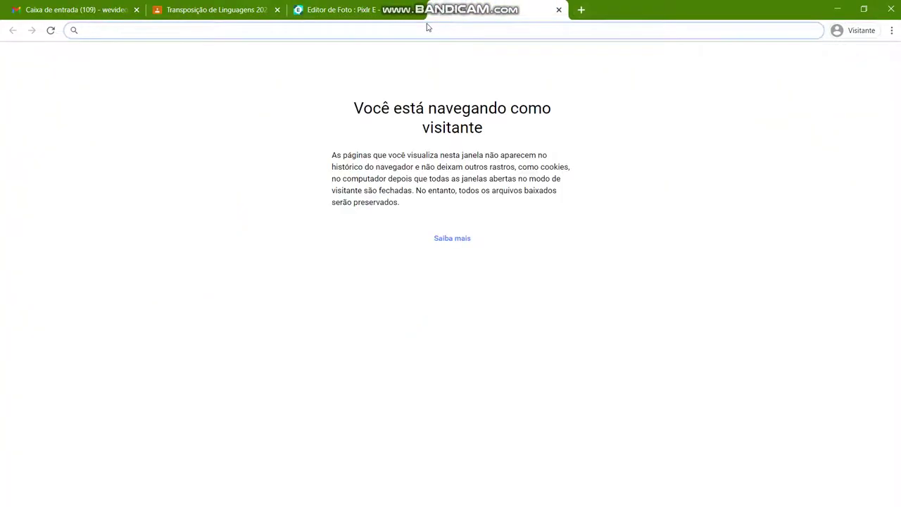
pyautogui.hotkey('ctrl', 'v')
pyautogui.press('Return')
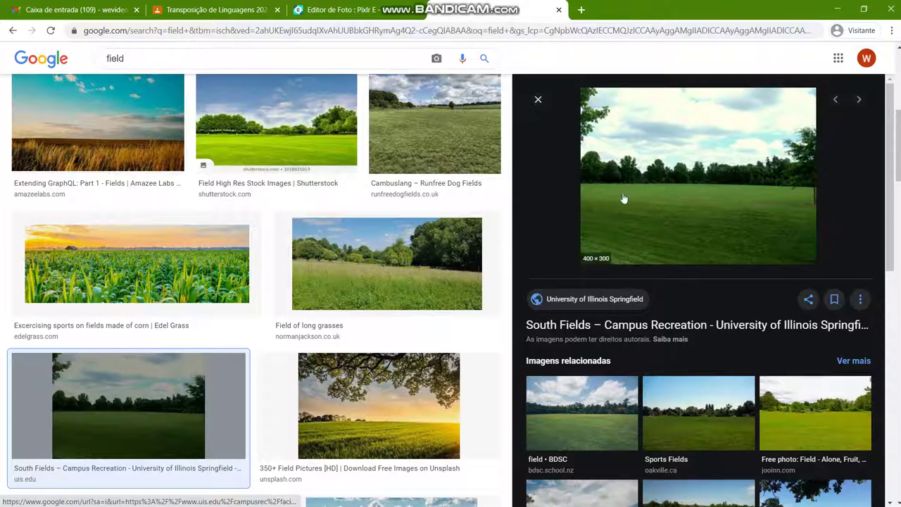
# Preview related green sports field pictures as possible backgrounds.
pyautogui.click(686, 424)
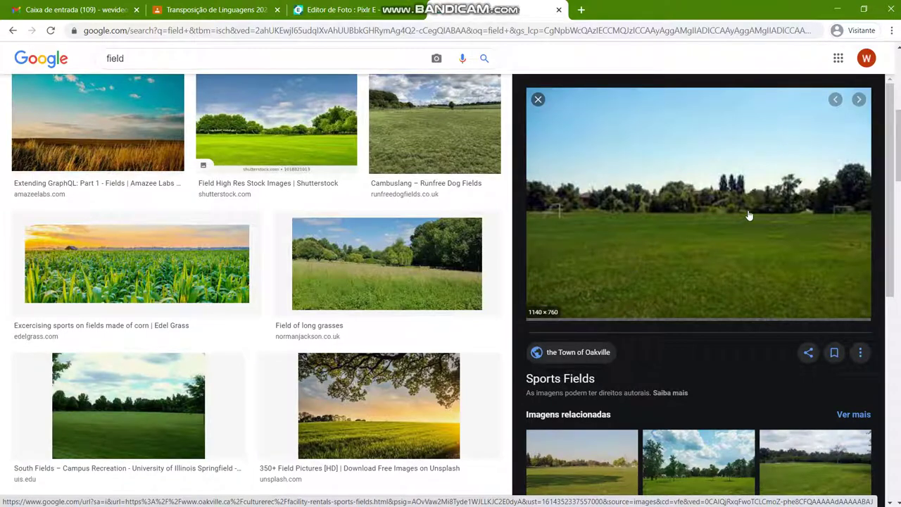
pyautogui.scroll(-2, 757, 466)
pyautogui.click(602, 356)
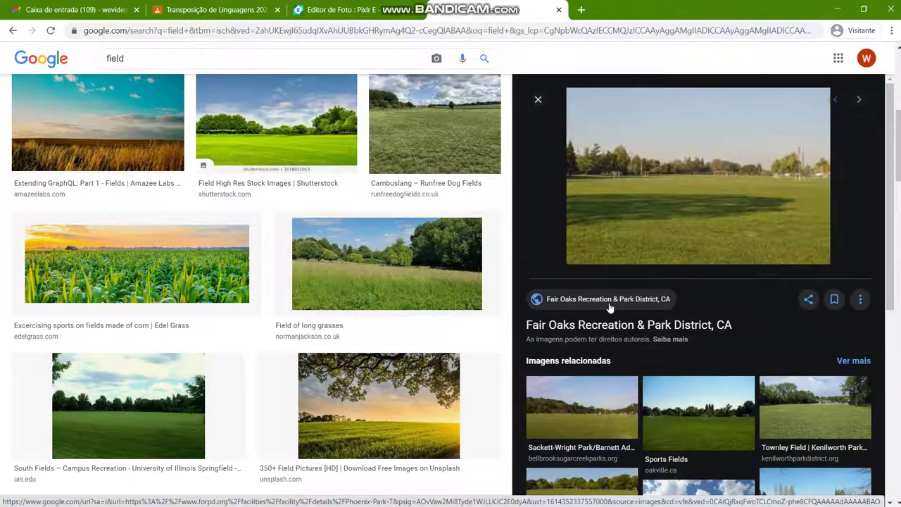
pyautogui.click(651, 412)
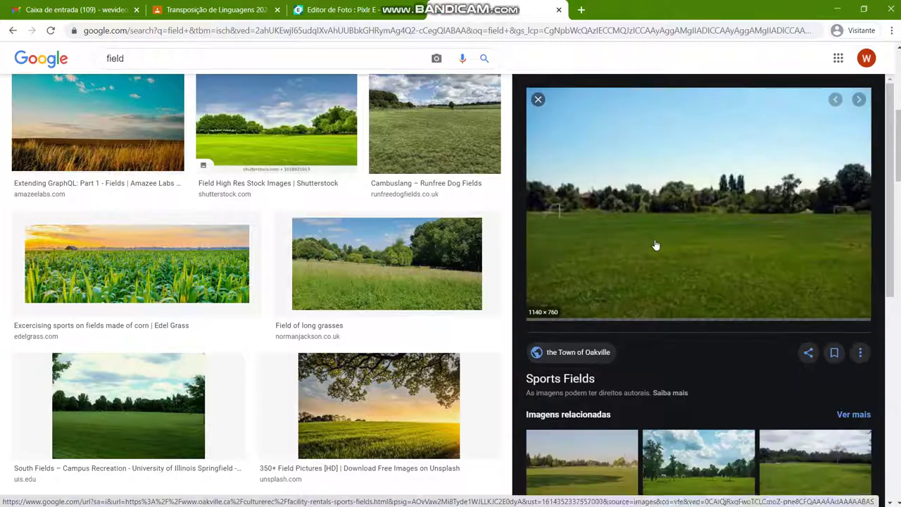
pyautogui.scroll(5, 239, 143)
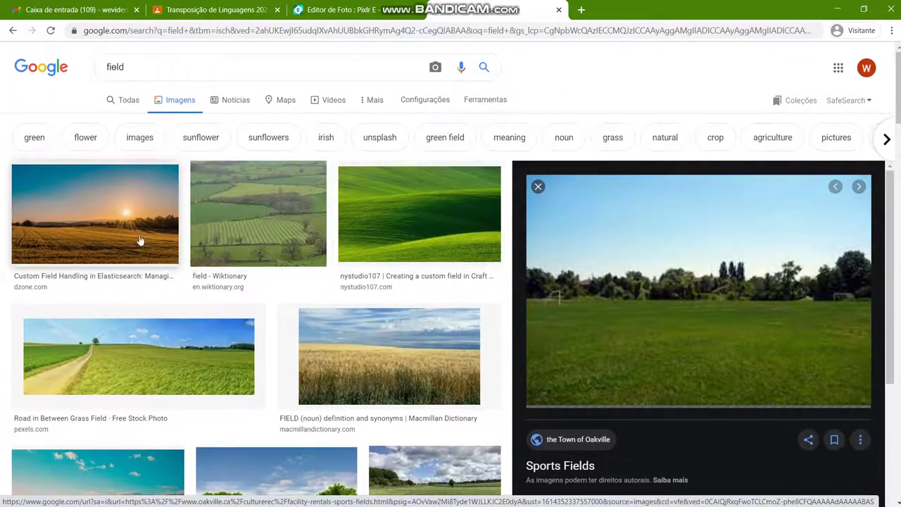
# Copy the sunset wheat field image from the search results and paste it into the Pixlr composition.
pyautogui.click(140, 241)
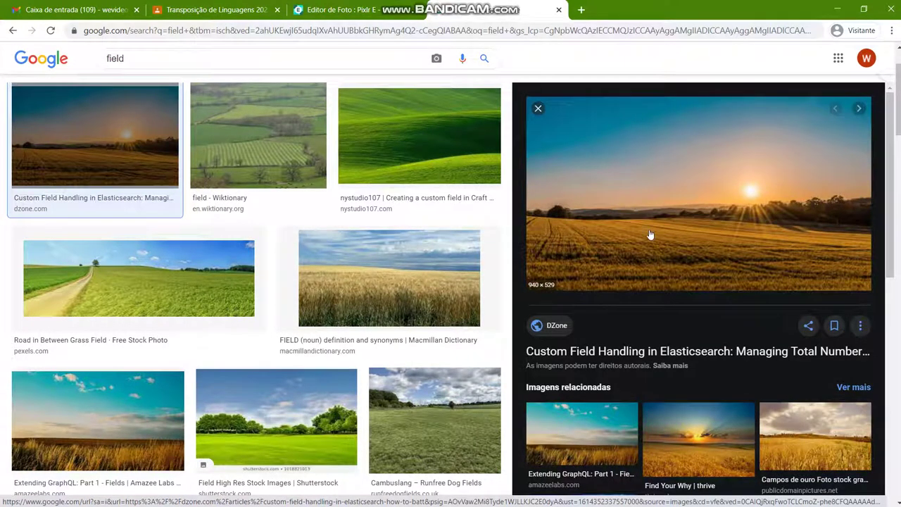
pyautogui.rightClick(635, 177)
pyautogui.click(682, 296)
pyautogui.click(396, 5)
pyautogui.hotkey('ctrl', 'v')
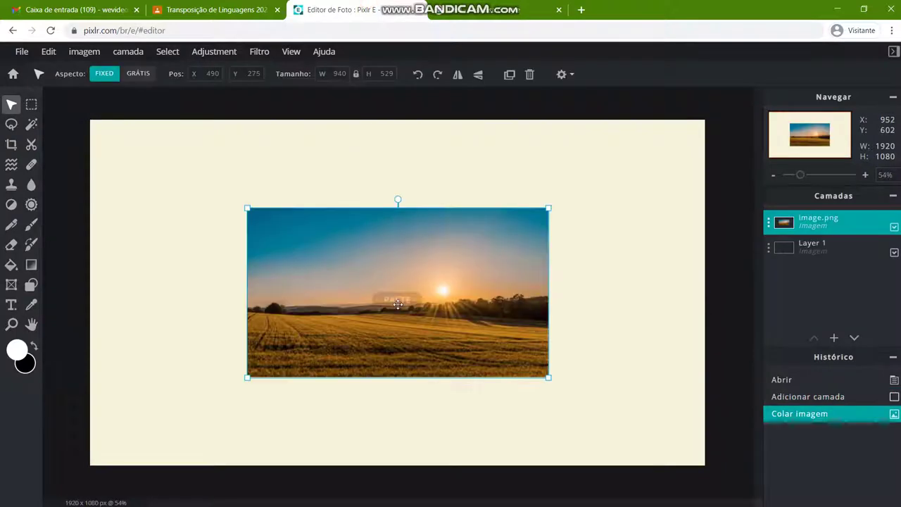
# Move the field photo to the canvas's top-left corner and enlarge it to about 1920 × 1081 px to cover the canvas.
pyautogui.moveTo(267, 204); pyautogui.dragTo(235, 177)
pyautogui.click(383, 289)
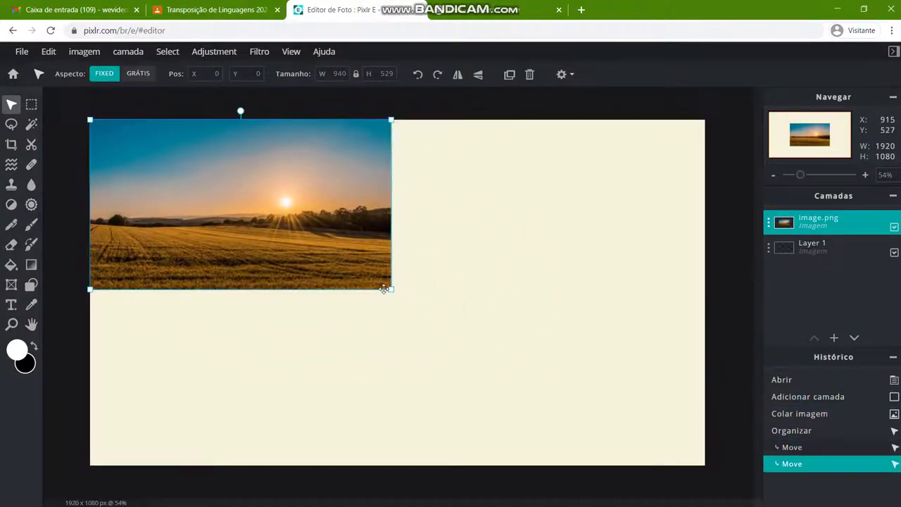
pyautogui.moveTo(392, 290); pyautogui.dragTo(705, 465)
pyautogui.click(724, 366)
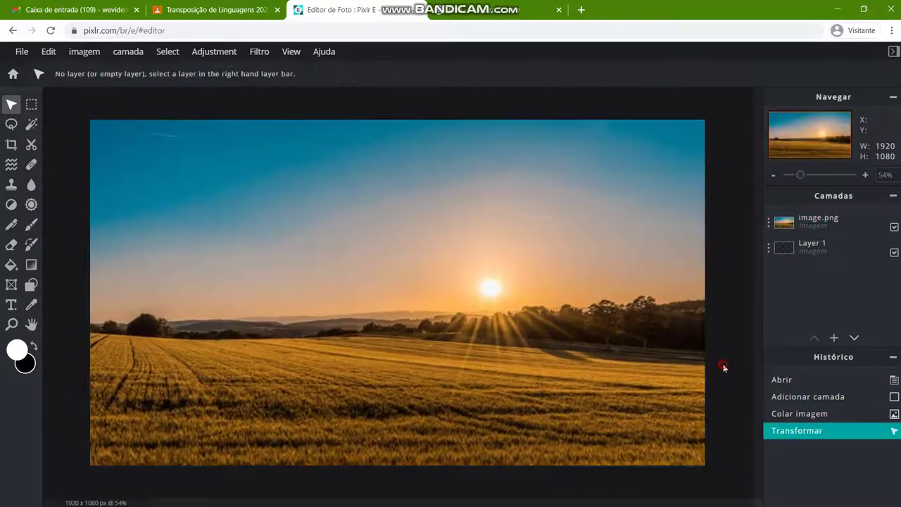
pyautogui.click(356, 207)
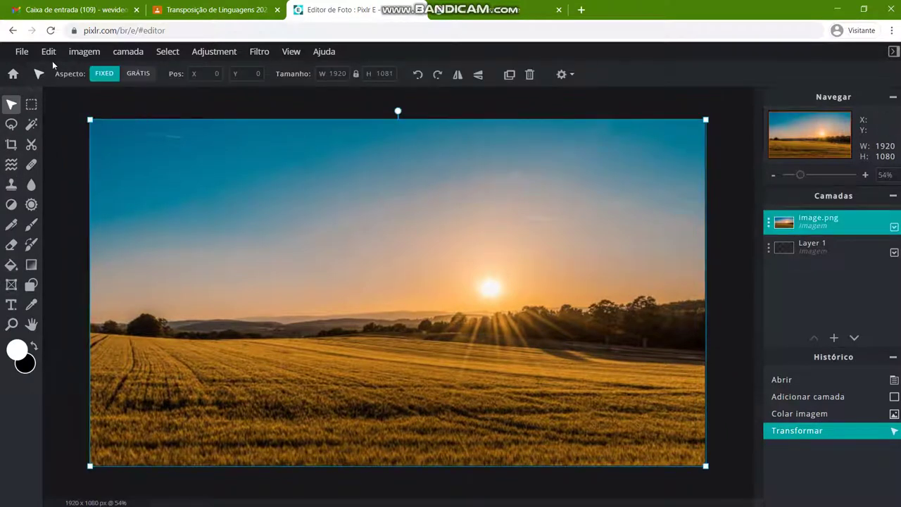
pyautogui.click(31, 125)
pyautogui.click(12, 124)
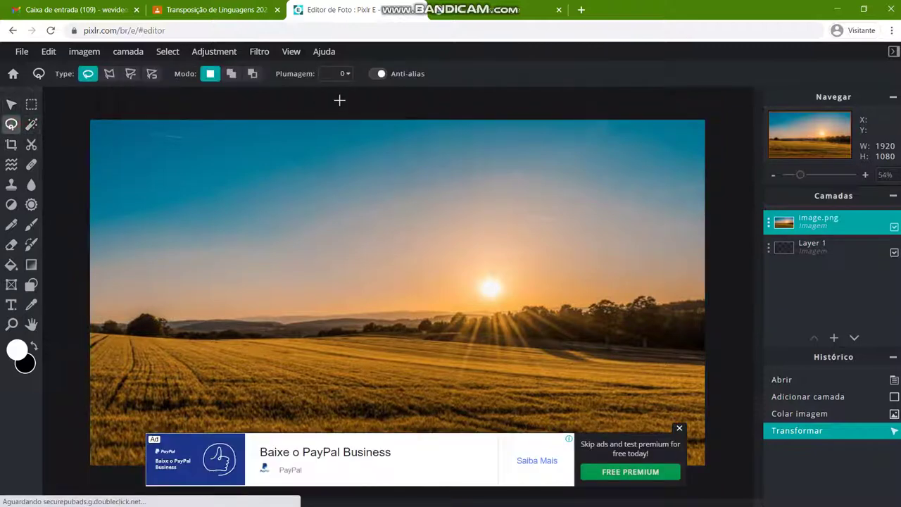
# Open the other window's "cerca" image search in the guest browser window and copy the white picket fence image.
pyautogui.press('super')
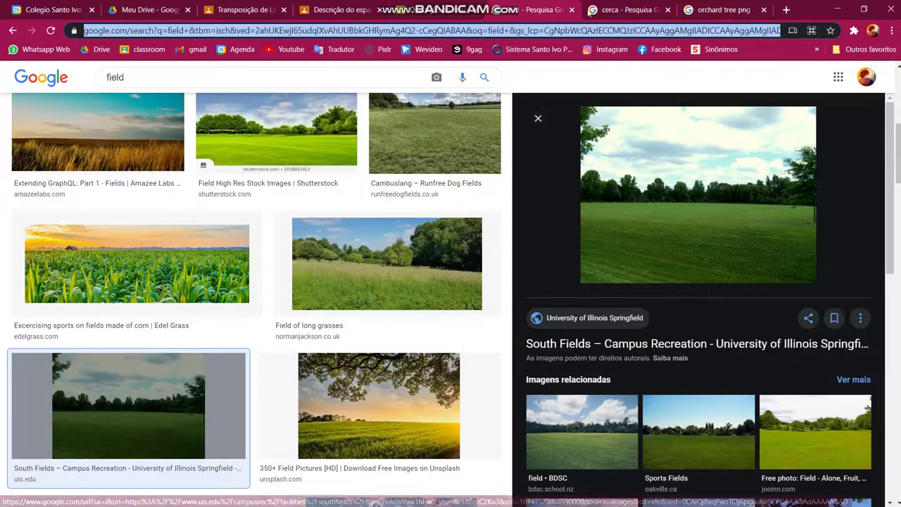
pyautogui.click(611, 10)
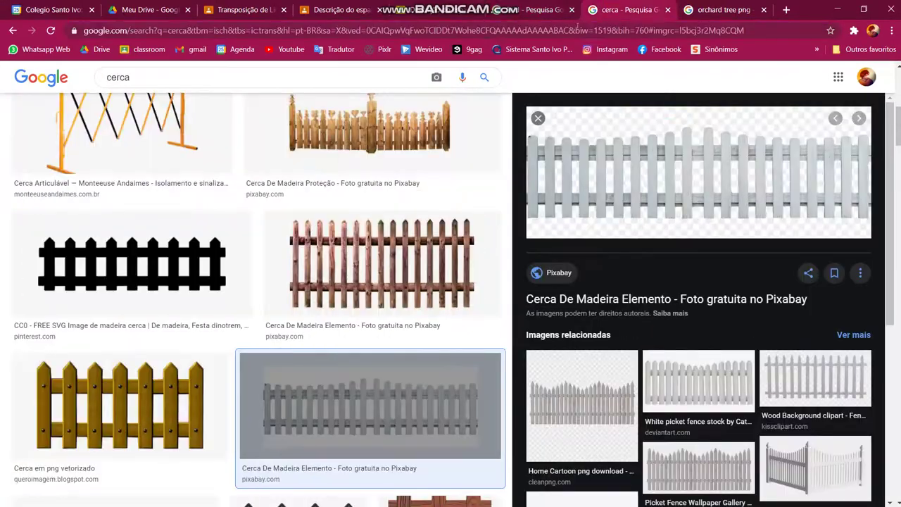
pyautogui.click(510, 33)
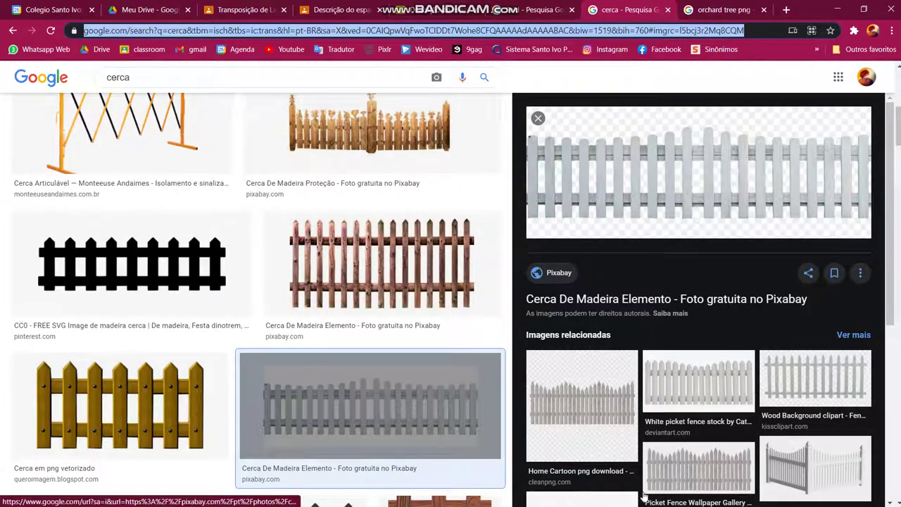
pyautogui.press('super')
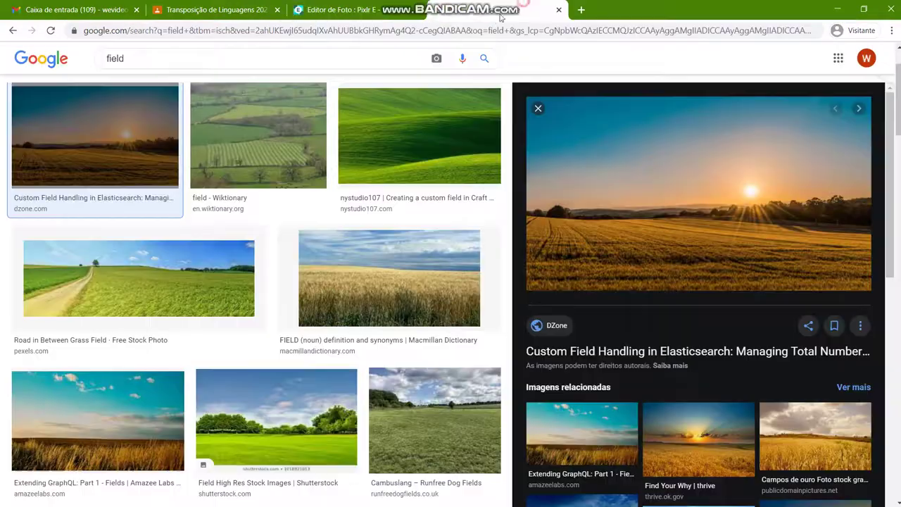
pyautogui.click(480, 30)
pyautogui.write('https://www.google.com/search?q=cerca&tbm=isch&tbs=ic:trans&hl=pt-BR&sa=X&ved=0CAIQpwVqFwoTCIDDt7Wohe8CFQAAAAAdAAAAABAC&biw=1519&bih=760#imgrc=l5bcj3r2Mq8CQM')
pyautogui.press('Return')
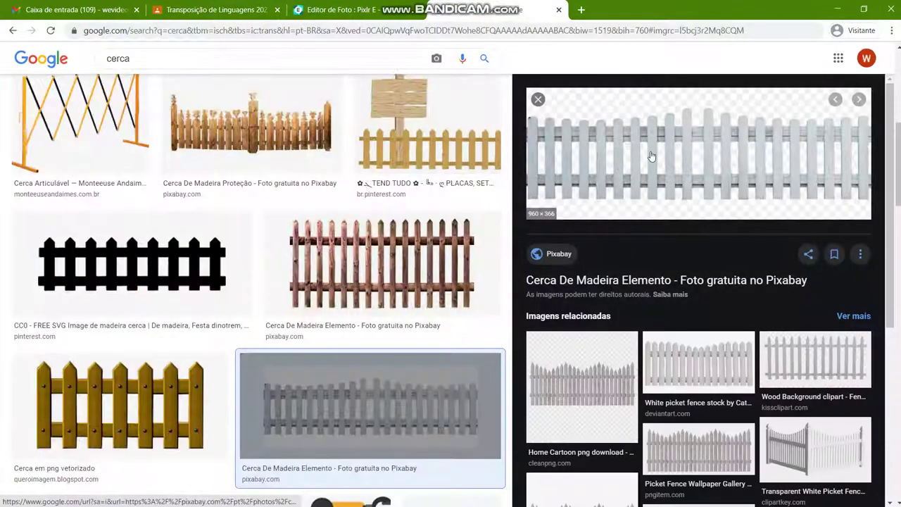
pyautogui.rightClick(651, 153)
pyautogui.click(689, 273)
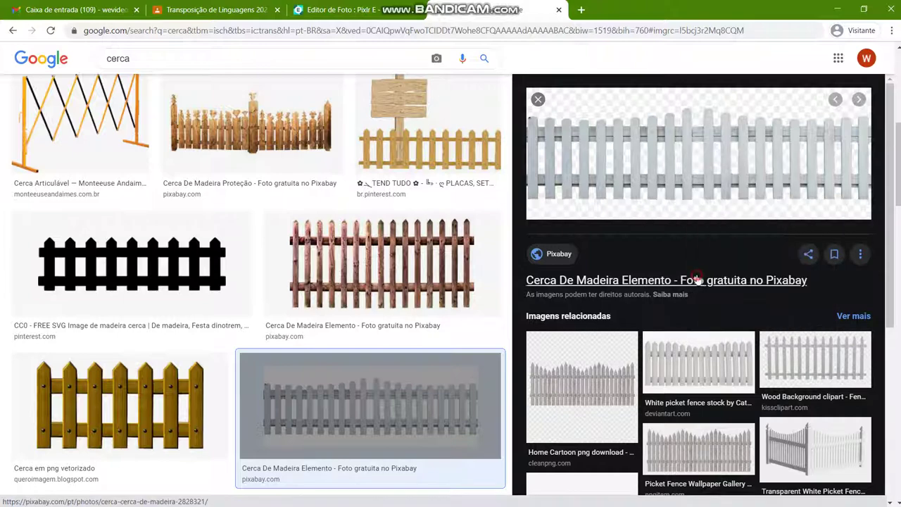
# Show the image search's colour filter options with Transparente chosen.
pyautogui.scroll(5, 650, 213)
pyautogui.scroll(1, 426, 232)
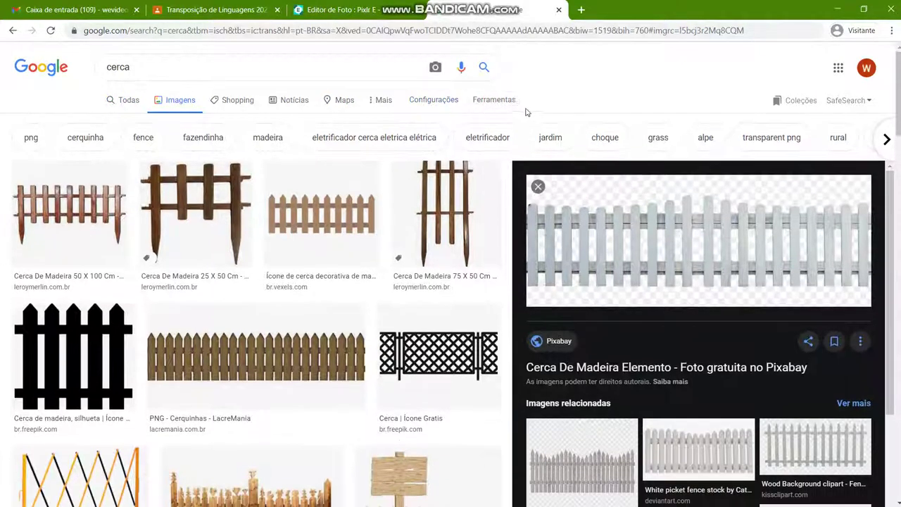
pyautogui.click(470, 105)
pyautogui.click(171, 123)
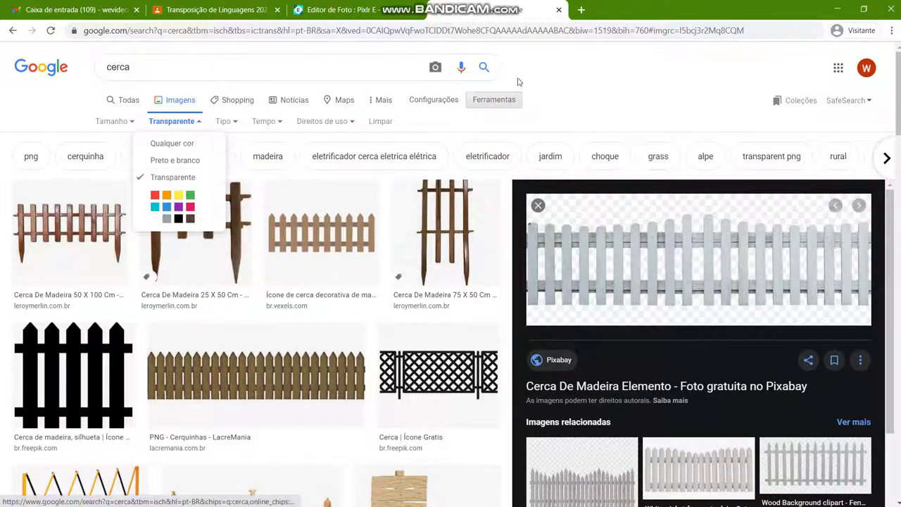
# Paste the picket fence into the Pixlr composition and move it down onto the field to about X 225, Y 668.
pyautogui.click(320, 9)
pyautogui.hotkey('ctrl', 'v')
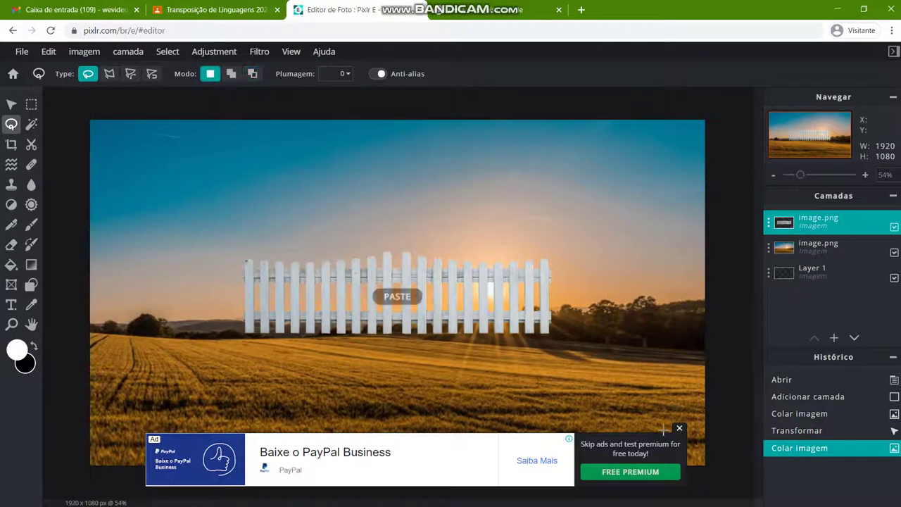
pyautogui.click(678, 429)
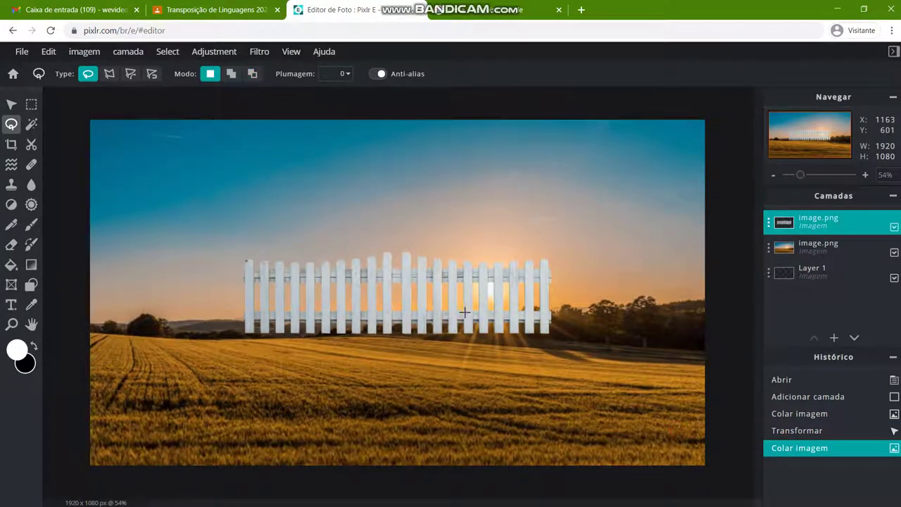
pyautogui.press('v')
pyautogui.moveTo(464, 308)
pyautogui.mouseDown()
pyautogui.moveTo(439, 367)
pyautogui.moveTo(383, 406)
pyautogui.mouseUp()
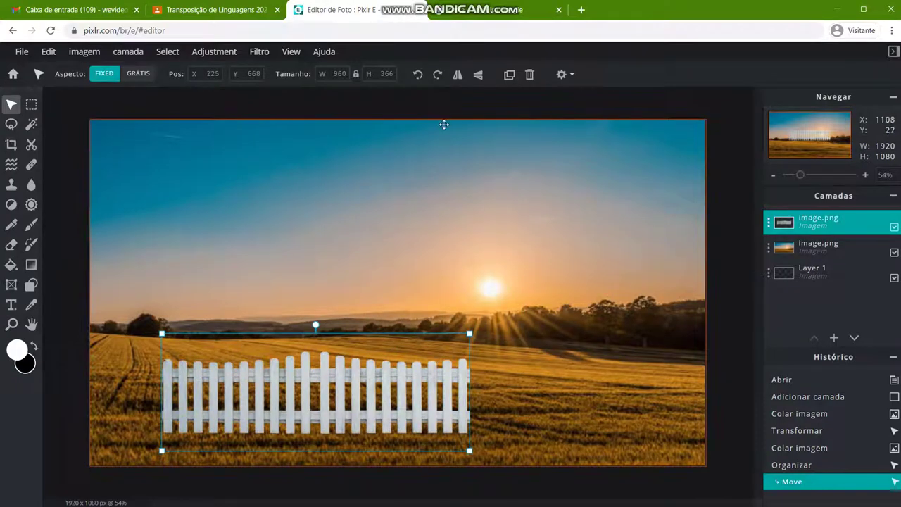
# Switch to the other browser window and copy the green leafy tree image from the "orchard tree png" search.
pyautogui.press('super')
pyautogui.hotkey('alt', 'Tab')
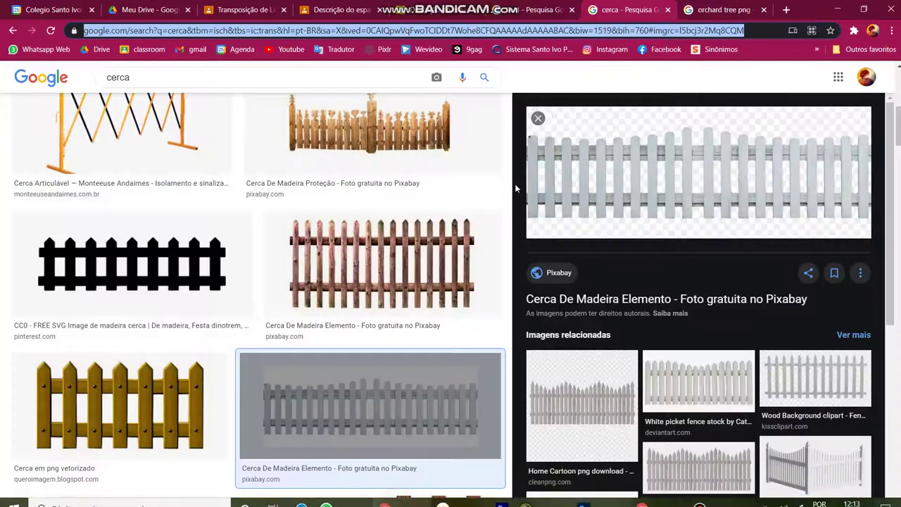
pyautogui.click(696, 7)
pyautogui.rightClick(726, 253)
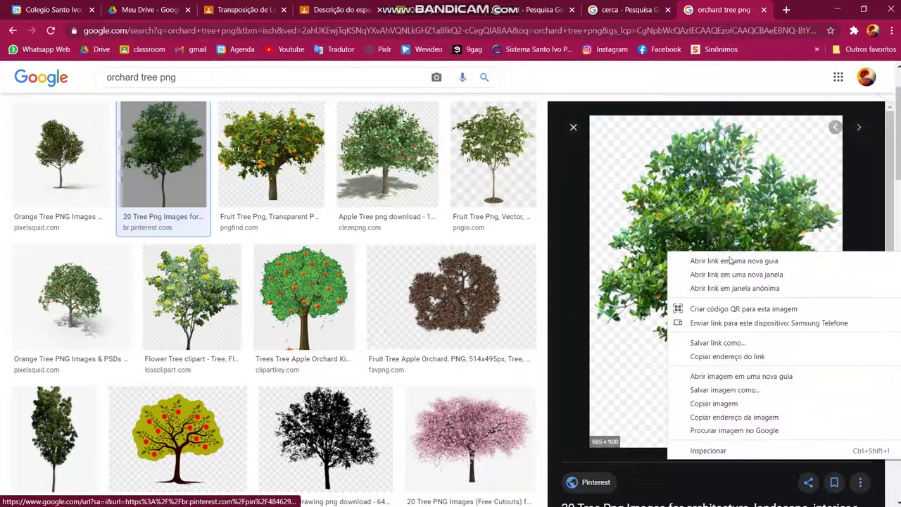
pyautogui.click(718, 395)
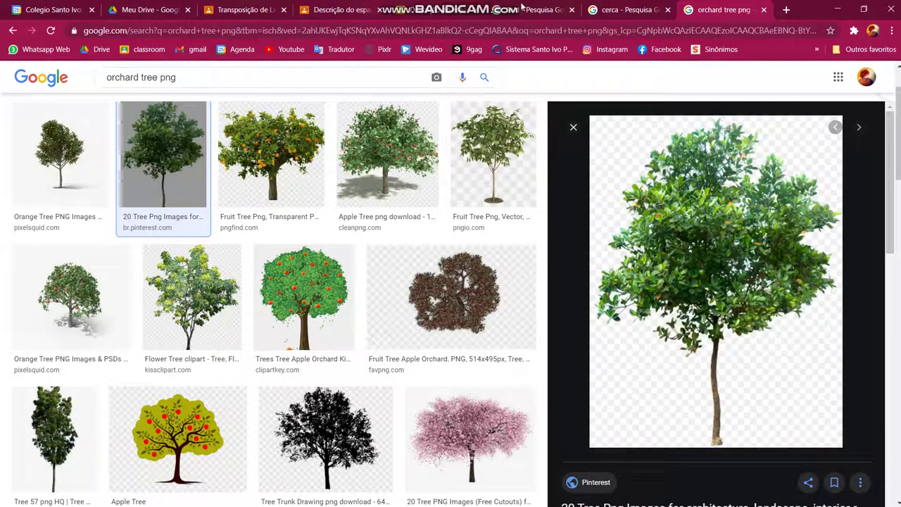
# Paste the tree into the Pixlr composition and move it to the right side of the field.
pyautogui.press('super')
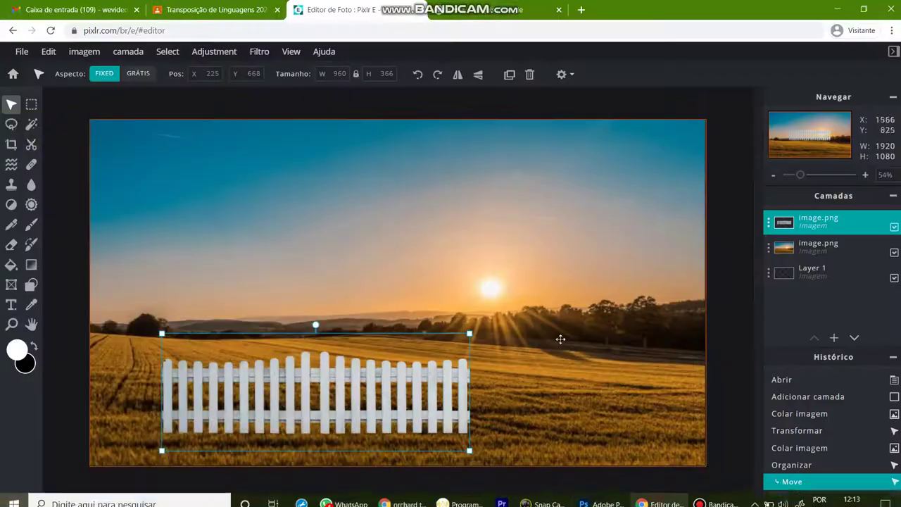
pyautogui.hotkey('ctrl', 'v')
pyautogui.moveTo(425, 255); pyautogui.dragTo(633, 261)
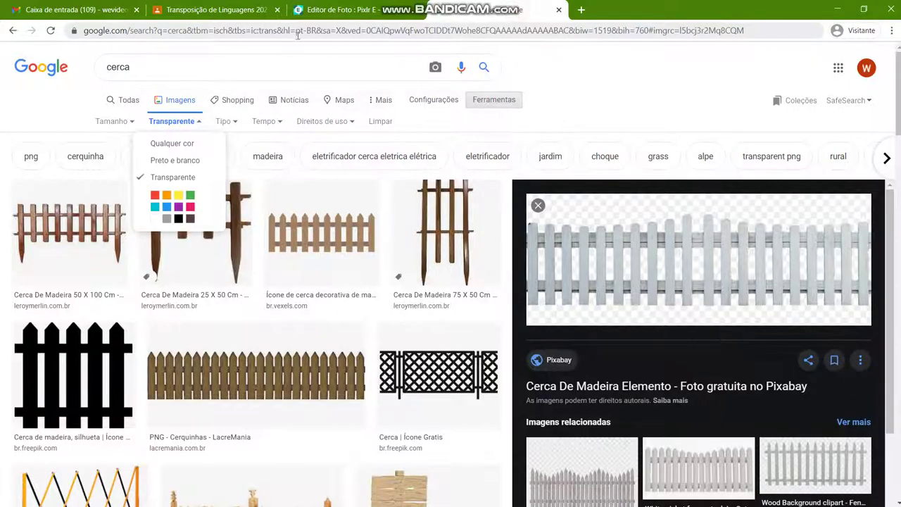
# Search Google Images for "barn png" in the guest browser window.
pyautogui.click(278, 74)
pyautogui.write('barn ')
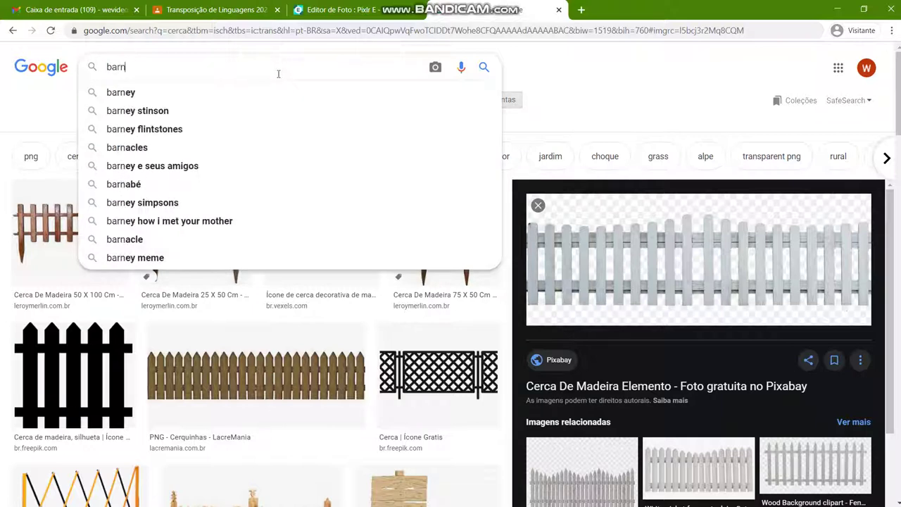
pyautogui.write('png')
pyautogui.press('Return')
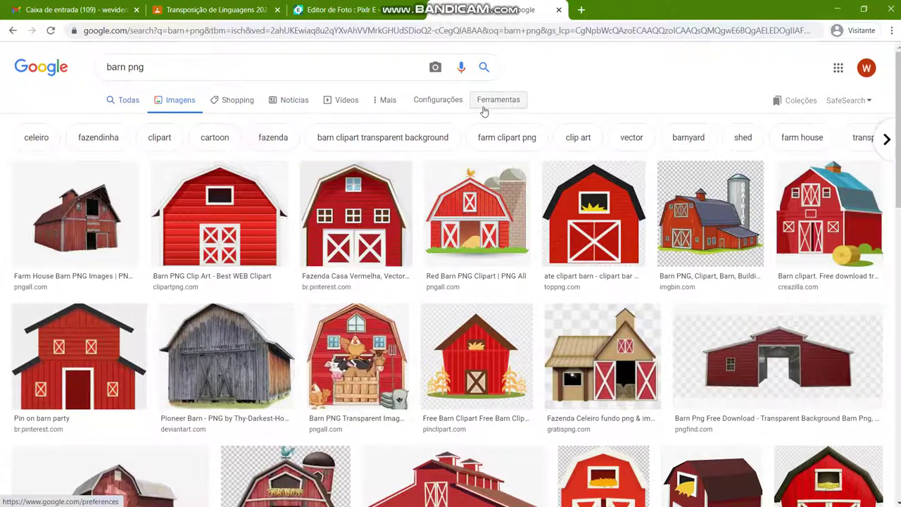
# Browse the "barn png" image results and preview the weathered wooden barn and the abandoned wooden house.
pyautogui.scroll(-1, 277, 317)
pyautogui.scroll(-6, 277, 317)
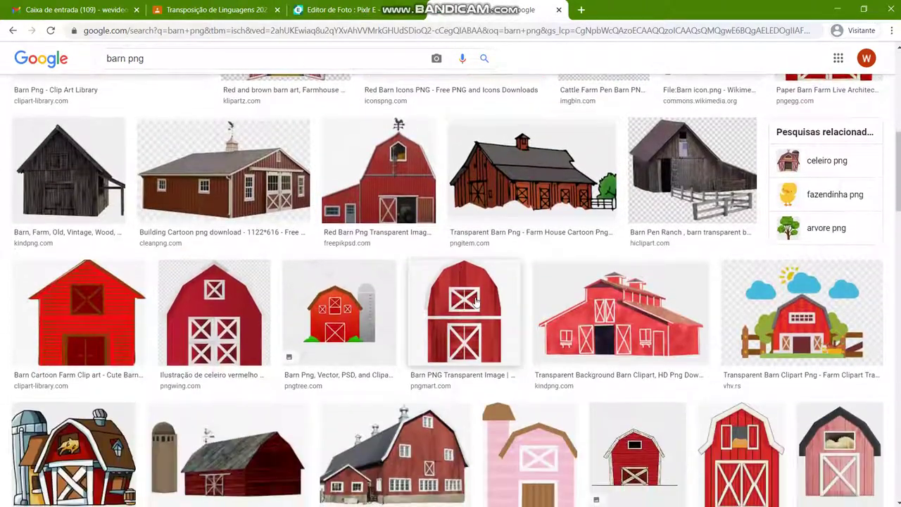
pyautogui.click(692, 172)
pyautogui.scroll(-2, 384, 352)
pyautogui.click(716, 461)
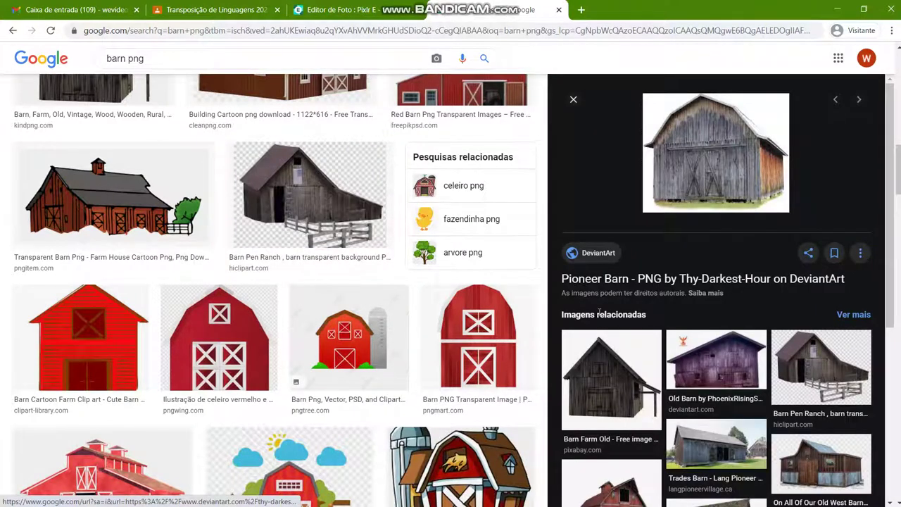
pyautogui.scroll(-4, 150, 389)
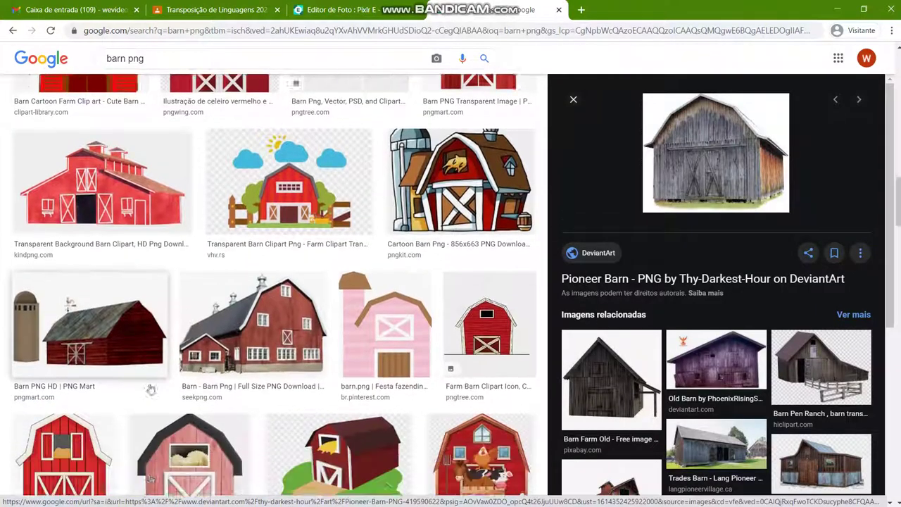
pyautogui.scroll(-8, 150, 389)
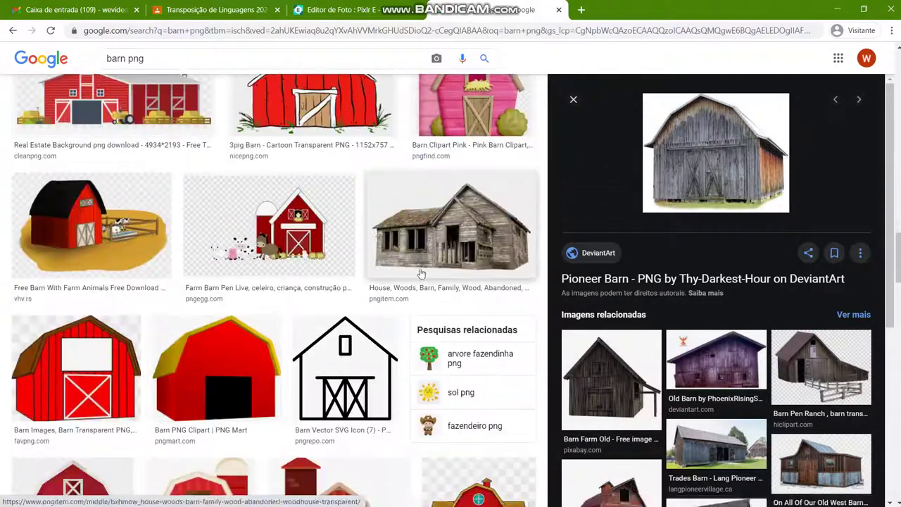
pyautogui.click(439, 246)
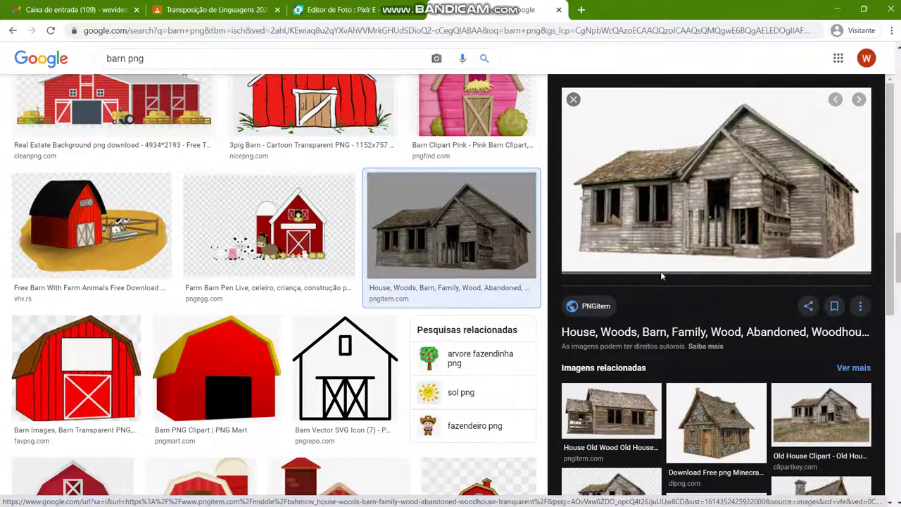
pyautogui.scroll(-3, 450, 368)
pyautogui.scroll(-2, 450, 368)
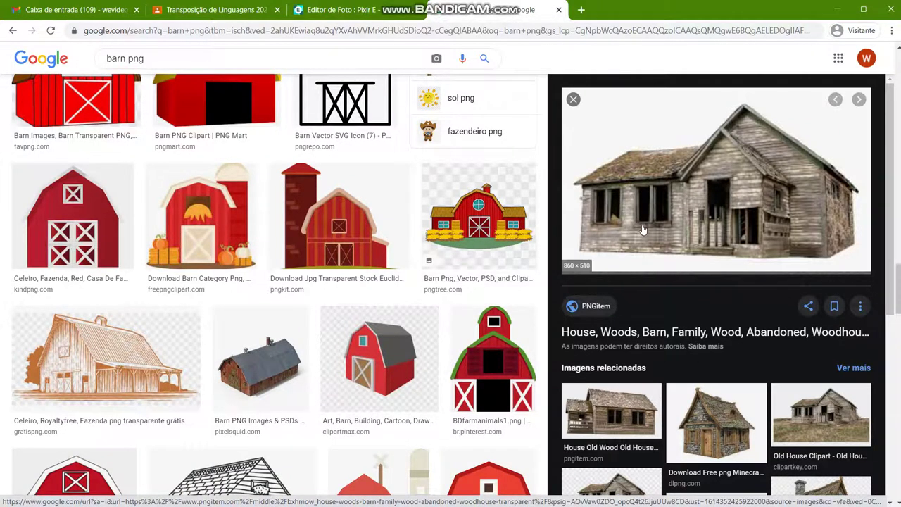
pyautogui.click(12, 499)
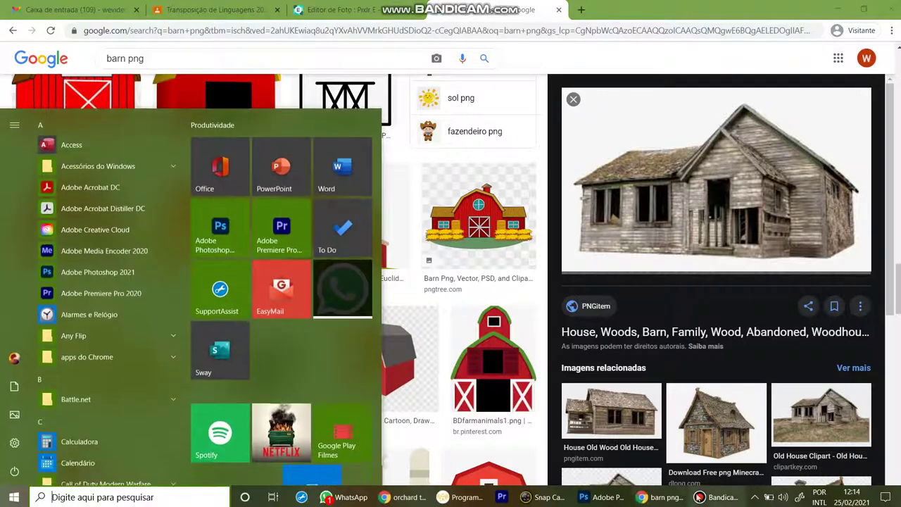
pyautogui.click(767, 500)
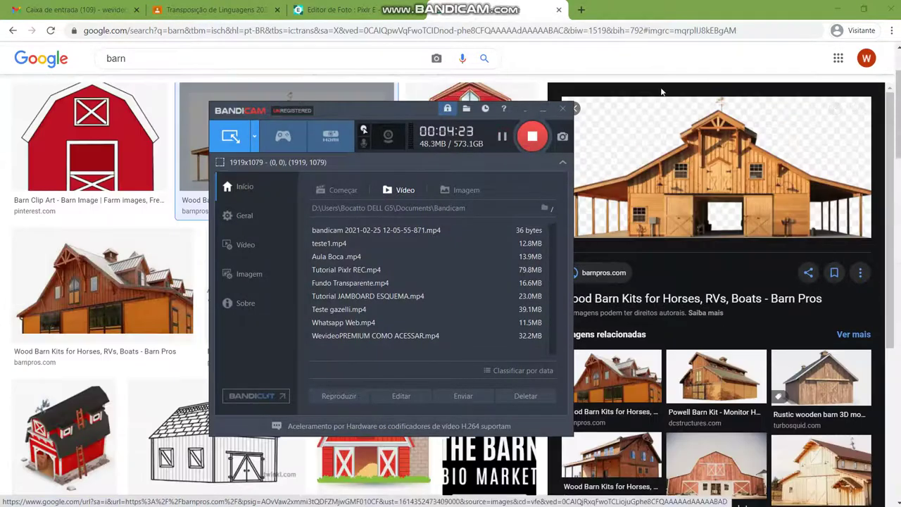
# Copy the wooden barn image from the barnpros.com result and paste it into the Pixlr composition.
pyautogui.click(664, 136)
pyautogui.rightClick(663, 136)
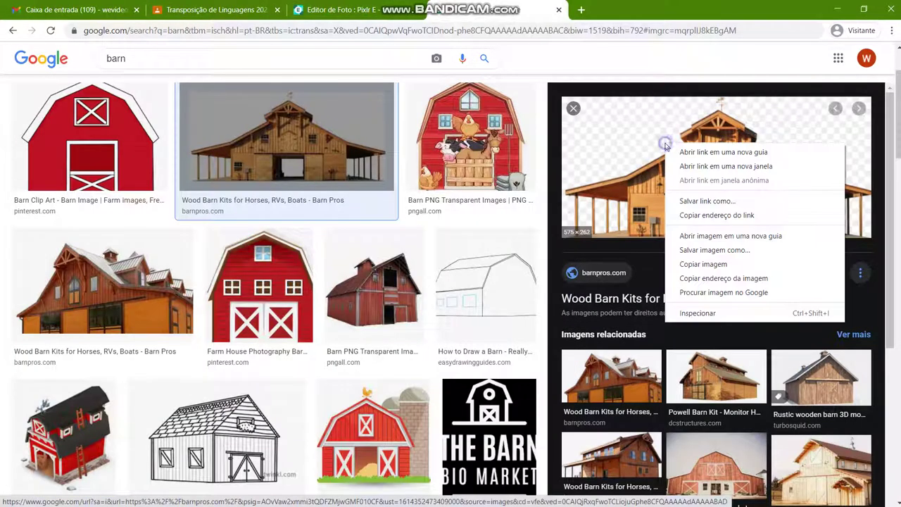
pyautogui.click(706, 263)
pyautogui.click(383, 9)
pyautogui.hotkey('ctrl', 'v')
# Shift the fence to the canvas's left edge and scale the barn down so it sits on the field near the horizon.
pyautogui.moveTo(352, 366); pyautogui.dragTo(51, 433)
pyautogui.click(461, 314)
pyautogui.moveTo(467, 298); pyautogui.dragTo(547, 248)
pyautogui.moveTo(427, 307); pyautogui.dragTo(395, 303)
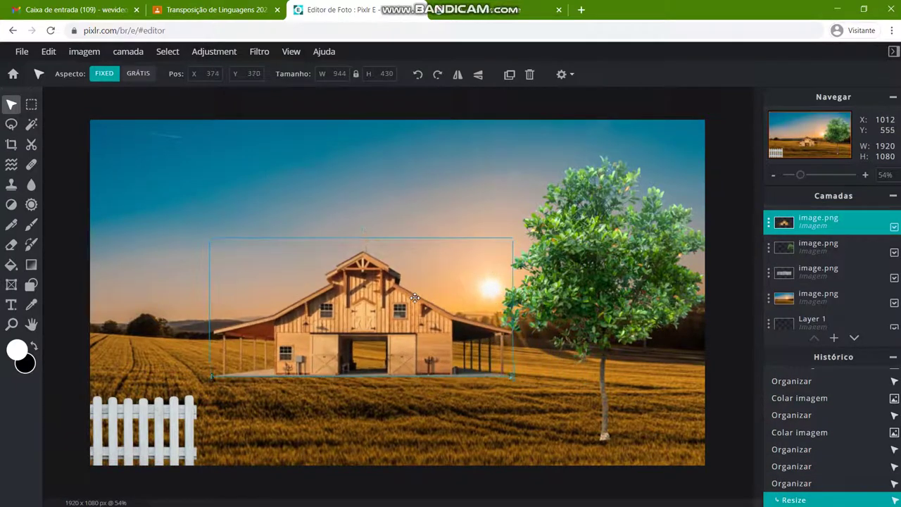
pyautogui.moveTo(513, 237); pyautogui.dragTo(371, 330)
# Move the picket fence fully into view on the field and scale it down to about 477 by 182 px at X 175, Y 727.
pyautogui.click(177, 440)
pyautogui.moveTo(177, 440); pyautogui.dragTo(417, 400)
pyautogui.moveTo(438, 329); pyautogui.dragTo(304, 381)
pyautogui.moveTo(258, 418); pyautogui.dragTo(272, 385)
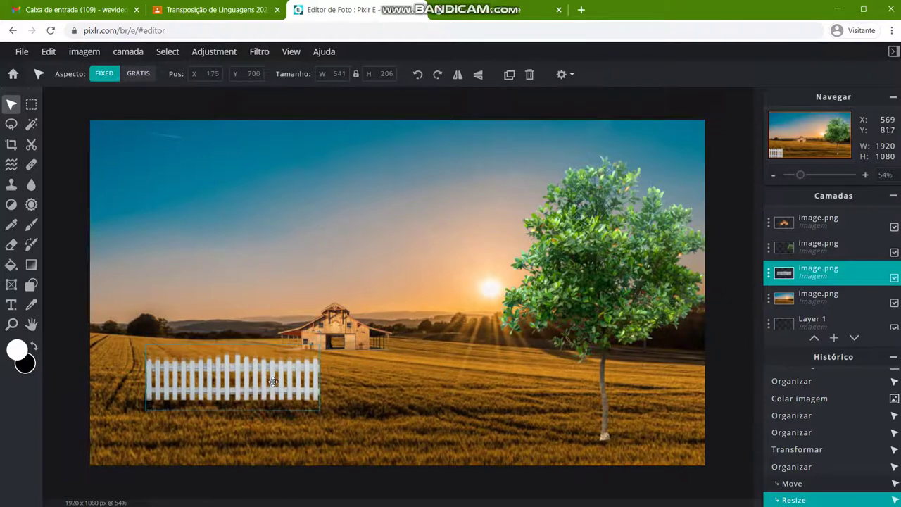
pyautogui.moveTo(319, 345); pyautogui.dragTo(299, 353)
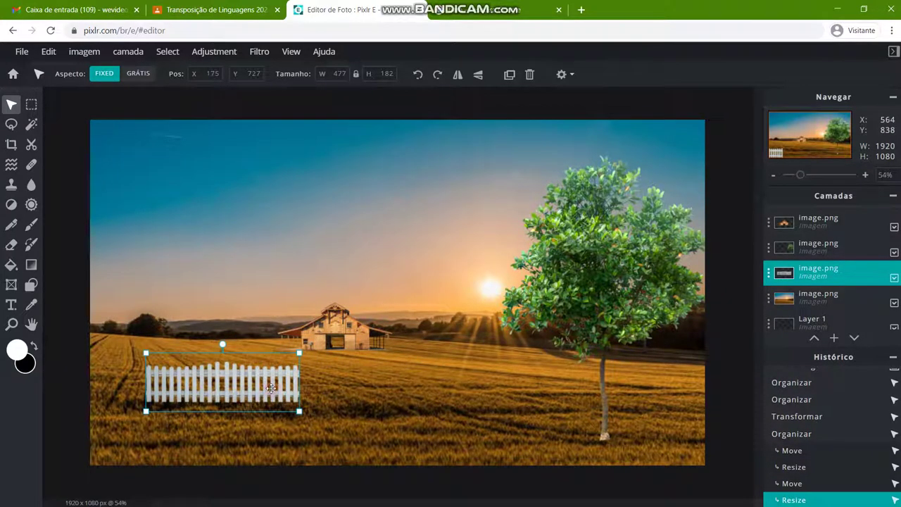
# Duplicate the picket fence several times and line the copies up side by side across the field.
pyautogui.hotkey('ctrl', 'v')
pyautogui.moveTo(271, 387); pyautogui.dragTo(357, 369)
pyautogui.hotkey('ctrl', 'v')
pyautogui.hotkey('ctrl', 'v')
pyautogui.click(554, 388)
pyautogui.hotkey('ctrl', 'v')
pyautogui.moveTo(537, 381); pyautogui.dragTo(56, 382)
pyautogui.hotkey('ctrl', 'v')
pyautogui.hotkey('ctrl', 'z')
# Move the tree up and the barn slightly left to clear the area, and extend the fence row to the canvas's right edge.
pyautogui.moveTo(458, 305); pyautogui.dragTo(701, 141)
pyautogui.click(376, 301)
pyautogui.moveTo(376, 301); pyautogui.dragTo(338, 320)
pyautogui.moveTo(443, 296); pyautogui.dragTo(724, 383)
# Scale a spare fence copy down to about 266 by 112 px and place it behind the fence row on the field's right side.
pyautogui.click(450, 306)
pyautogui.moveTo(451, 306); pyautogui.dragTo(568, 325)
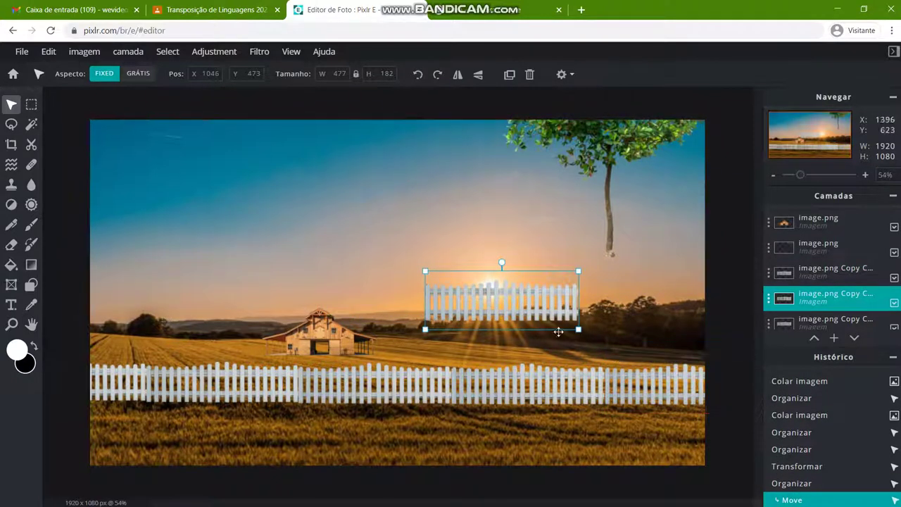
pyautogui.moveTo(500, 312); pyautogui.dragTo(583, 341)
pyautogui.moveTo(660, 298); pyautogui.dragTo(631, 341)
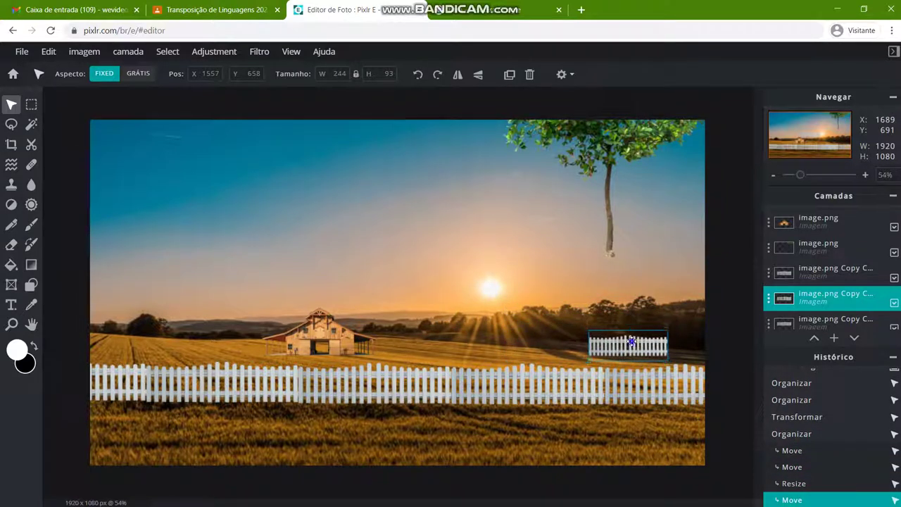
pyautogui.rightClick(631, 342)
pyautogui.click(616, 346)
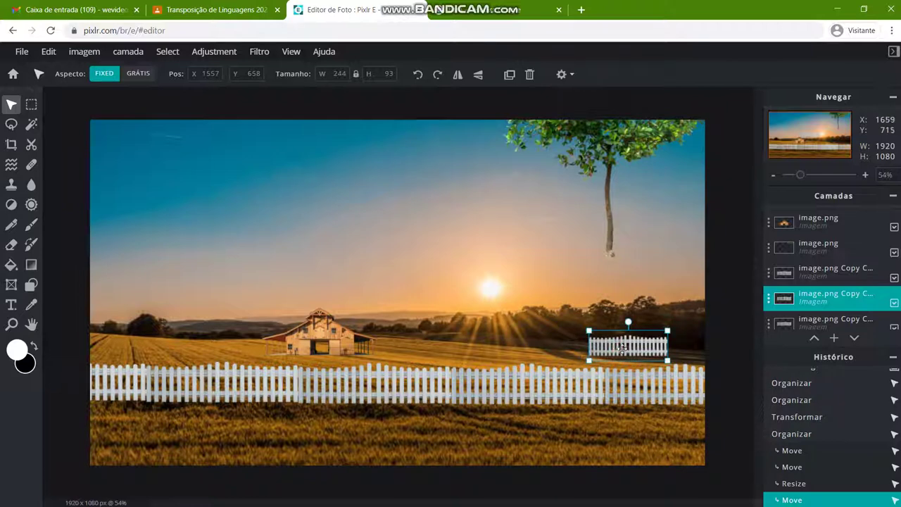
pyautogui.moveTo(588, 330); pyautogui.dragTo(591, 328)
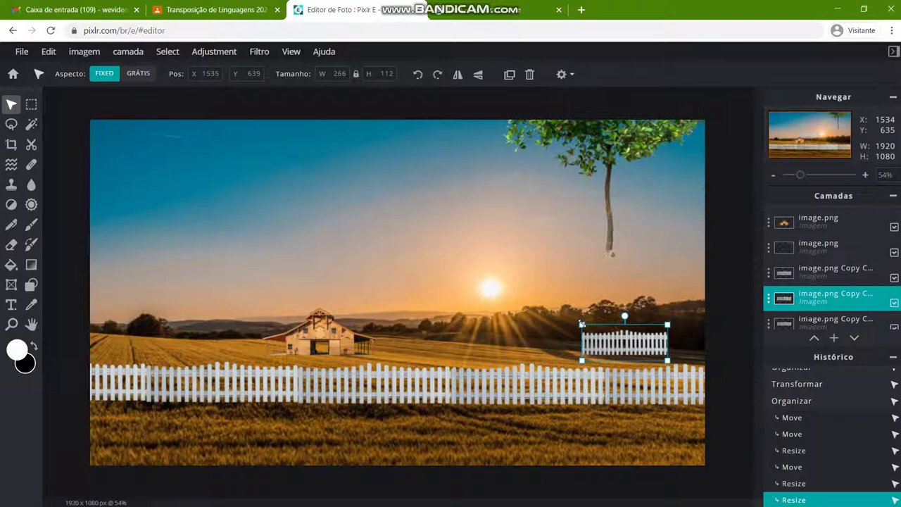
pyautogui.moveTo(581, 324); pyautogui.dragTo(589, 327)
# Place small fence copies behind the row, one right of the barn and the other at about X 1671, Y 679.
pyautogui.moveTo(556, 294); pyautogui.dragTo(573, 318)
pyautogui.moveTo(635, 330); pyautogui.dragTo(518, 350)
pyautogui.moveTo(655, 346); pyautogui.dragTo(698, 353)
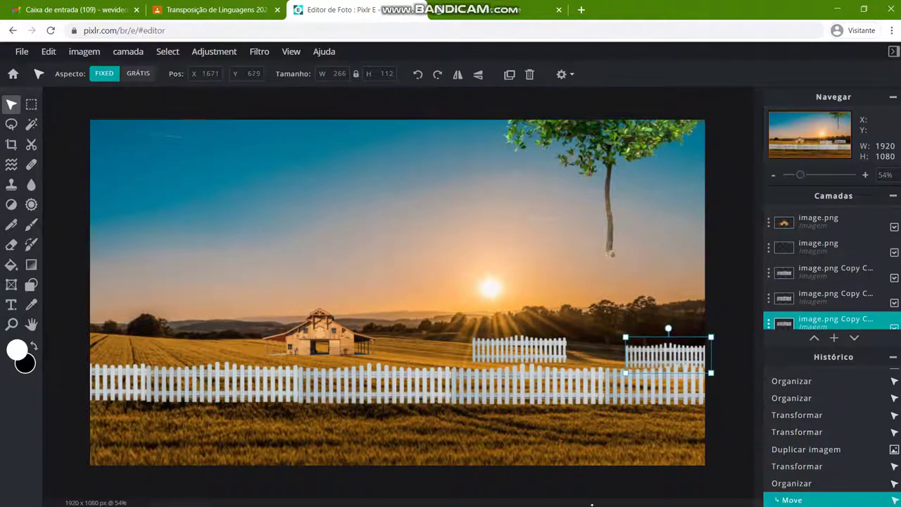
# Move the rightmost small fence copy up over the sky and enlarge it to about 533 by 224 px at X 768, Y 361.
pyautogui.press('super')
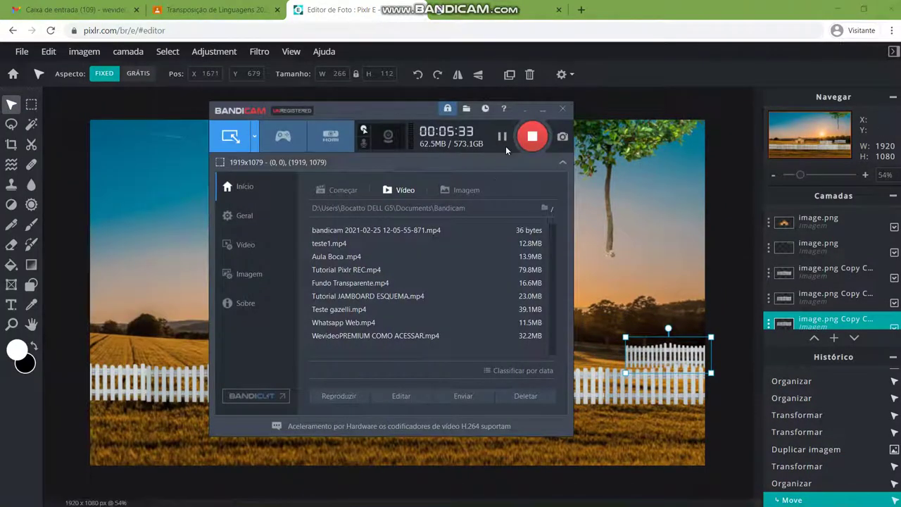
pyautogui.moveTo(661, 355); pyautogui.dragTo(633, 342)
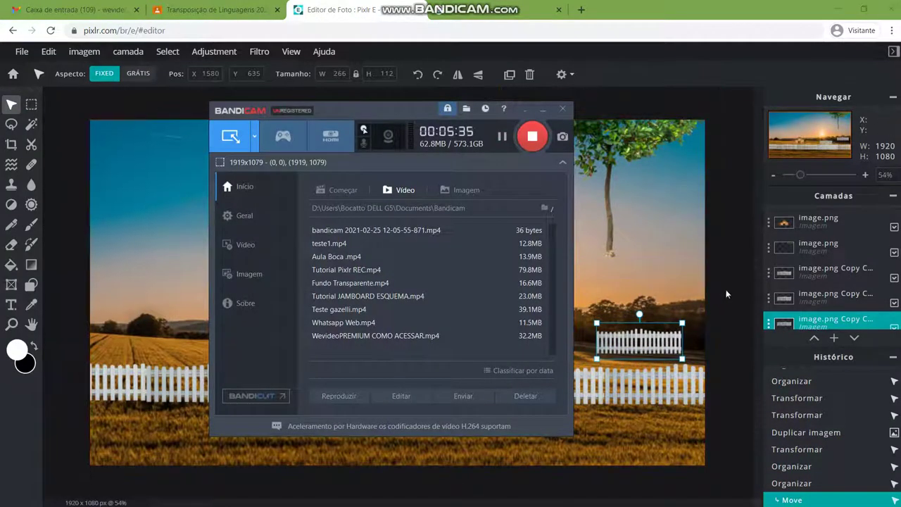
pyautogui.click(653, 286)
pyautogui.click(639, 338)
pyautogui.moveTo(635, 332); pyautogui.dragTo(531, 231)
pyautogui.press('super')
pyautogui.moveTo(491, 260); pyautogui.dragTo(443, 288)
pyautogui.moveTo(526, 267); pyautogui.dragTo(421, 269)
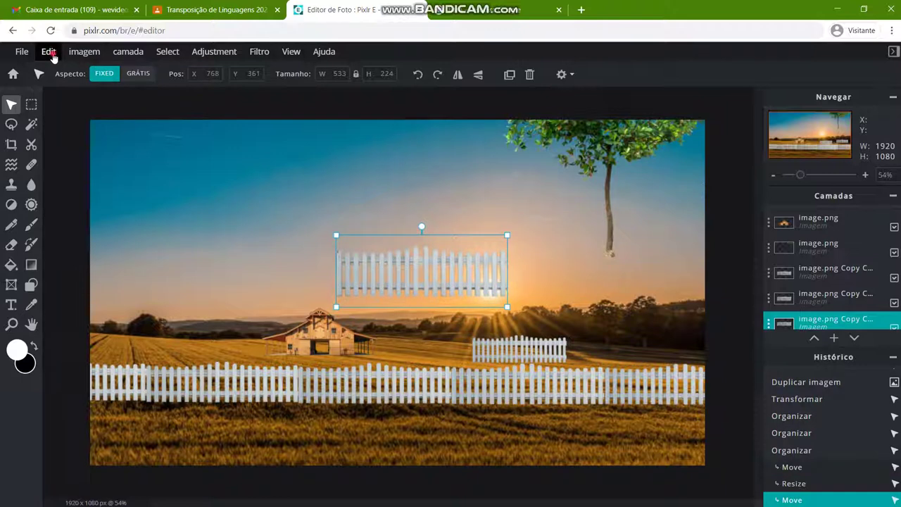
pyautogui.click(48, 53)
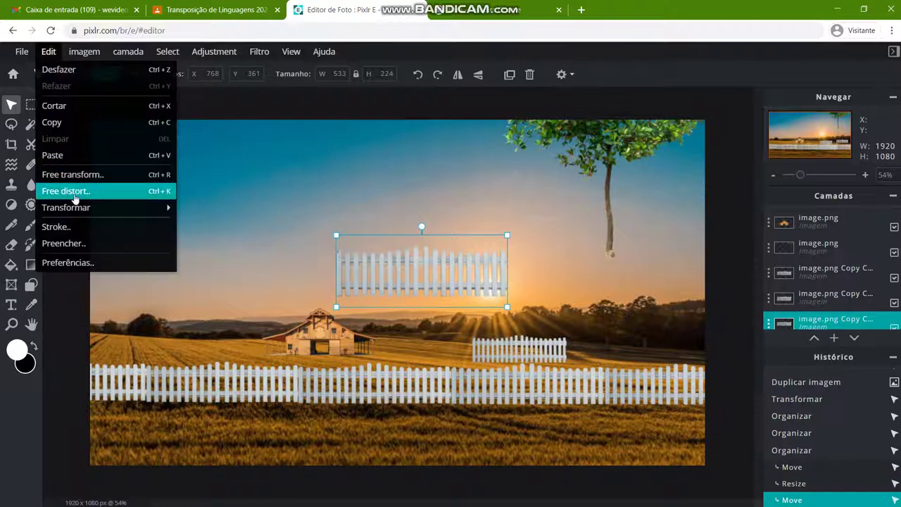
pyautogui.moveTo(70, 213)
pyautogui.click(129, 191)
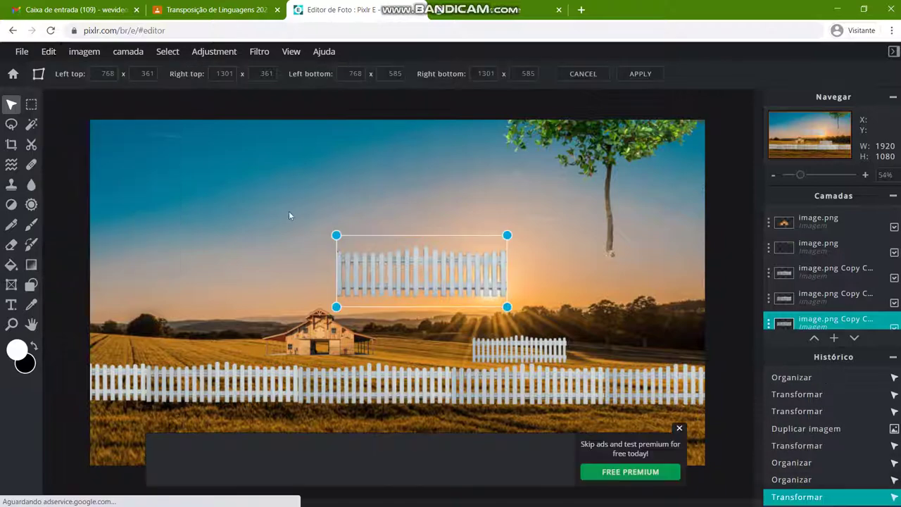
pyautogui.click(473, 274)
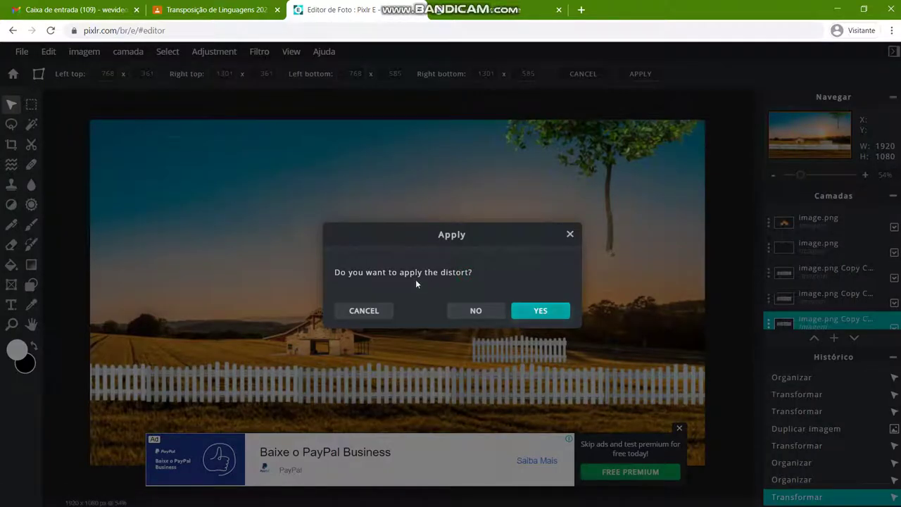
pyautogui.click(540, 310)
# Move the enlarged fence to about X 1055, Y 414 and use Free distort to narrow its left end to corners near 1154, 466 and 1157, 581.
pyautogui.moveTo(506, 301); pyautogui.dragTo(598, 317)
pyautogui.click(48, 51)
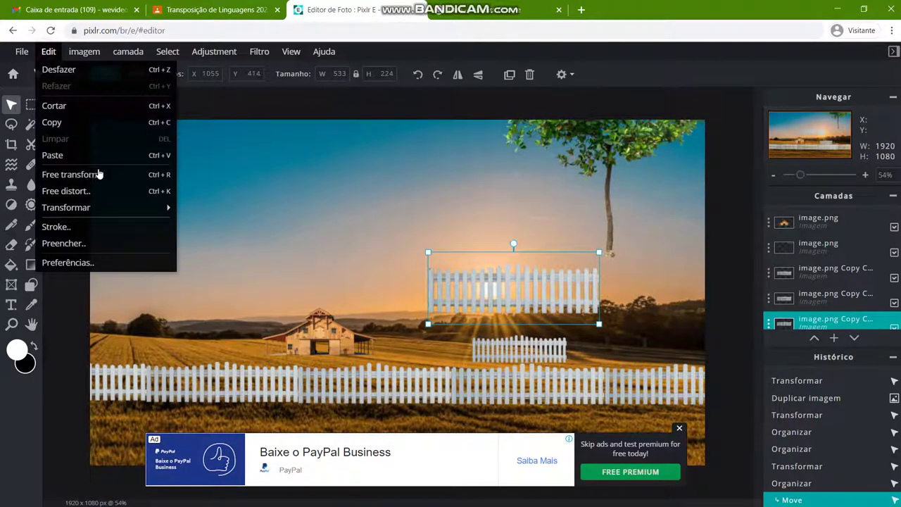
pyautogui.click(102, 192)
pyautogui.moveTo(427, 323); pyautogui.dragTo(445, 305)
pyautogui.moveTo(429, 252); pyautogui.dragTo(459, 268)
pyautogui.moveTo(445, 306); pyautogui.dragTo(461, 308)
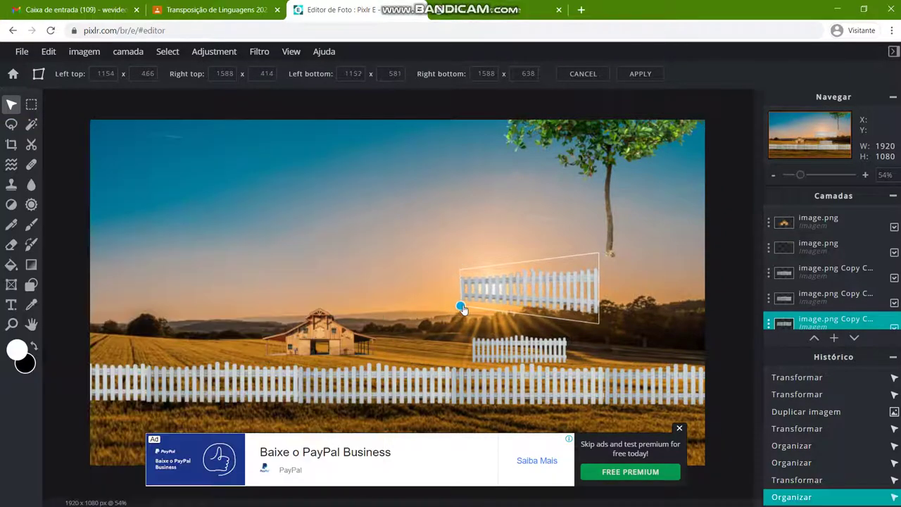
# Adjust the distortion so the right end spans about 1566, 356 to 1568, 588 and the left end is shorter and lower, and apply it.
pyautogui.moveTo(598, 254); pyautogui.dragTo(591, 212)
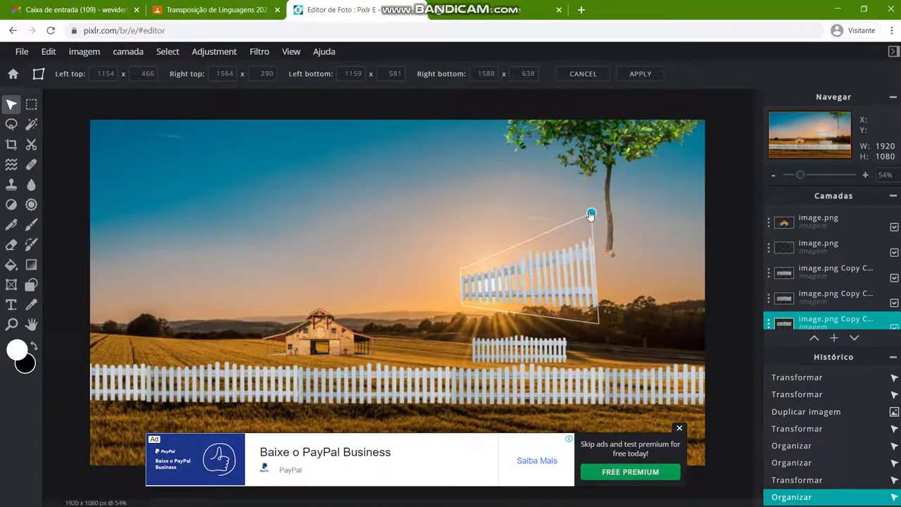
pyautogui.moveTo(598, 323)
pyautogui.mouseDown()
pyautogui.moveTo(598, 341)
pyautogui.moveTo(591, 310)
pyautogui.mouseUp()
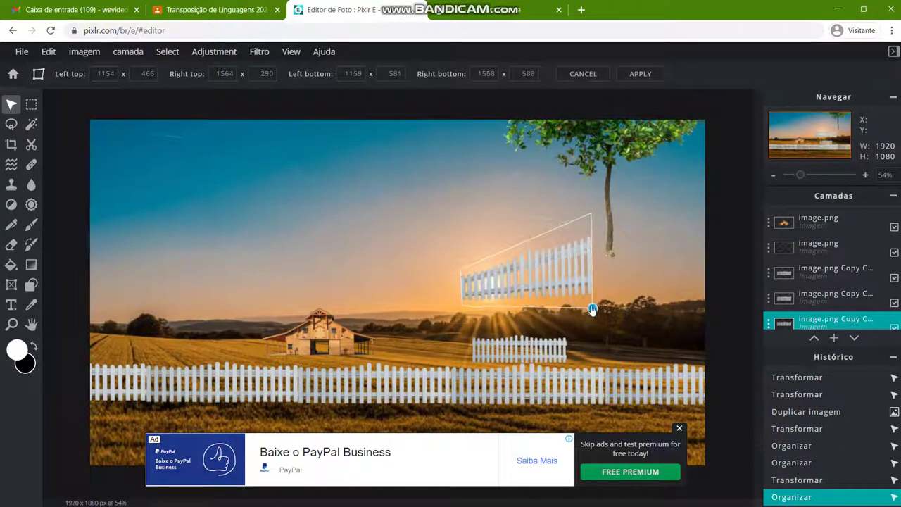
pyautogui.moveTo(590, 213); pyautogui.dragTo(591, 238)
pyautogui.moveTo(459, 275); pyautogui.dragTo(466, 302)
pyautogui.click(619, 278)
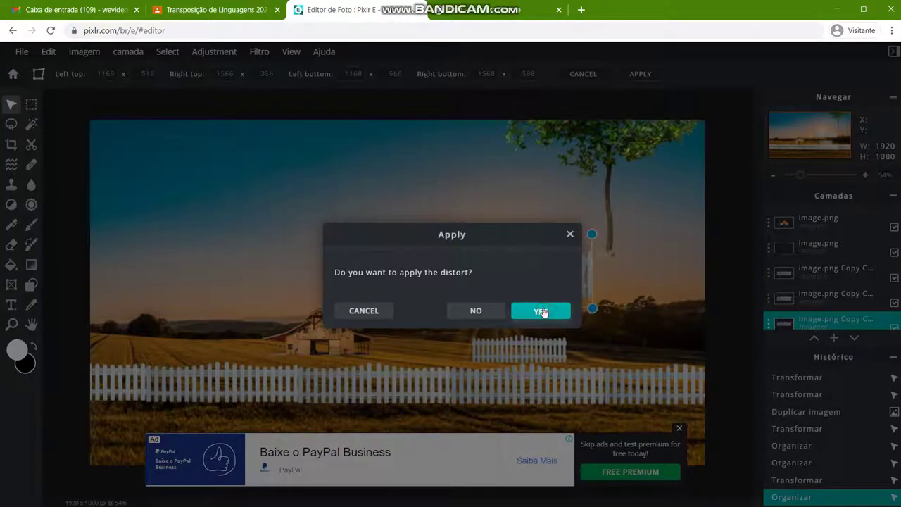
pyautogui.click(540, 310)
# Move the distorted fence down to the field's right edge and rotate it clockwise so it recedes behind the fence row.
pyautogui.moveTo(543, 299); pyautogui.dragTo(613, 310)
pyautogui.click(569, 298)
pyautogui.click(615, 322)
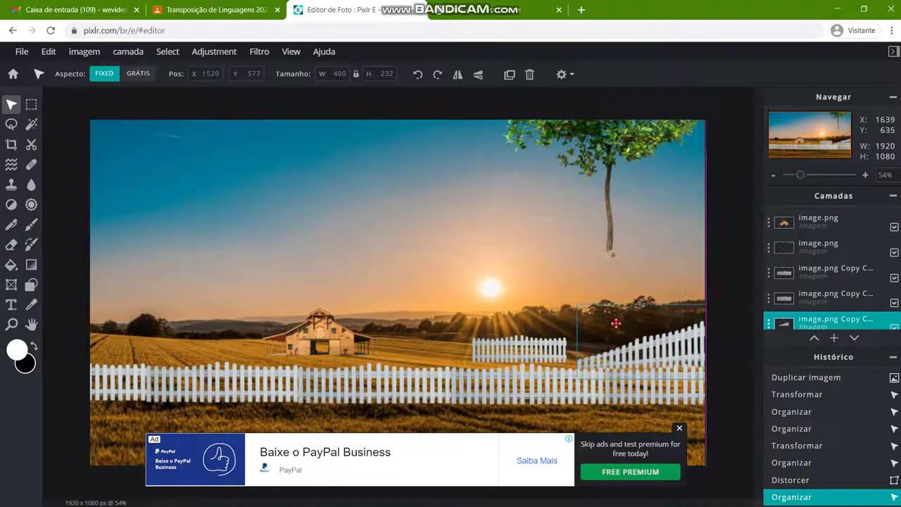
pyautogui.moveTo(640, 297); pyautogui.dragTo(711, 325)
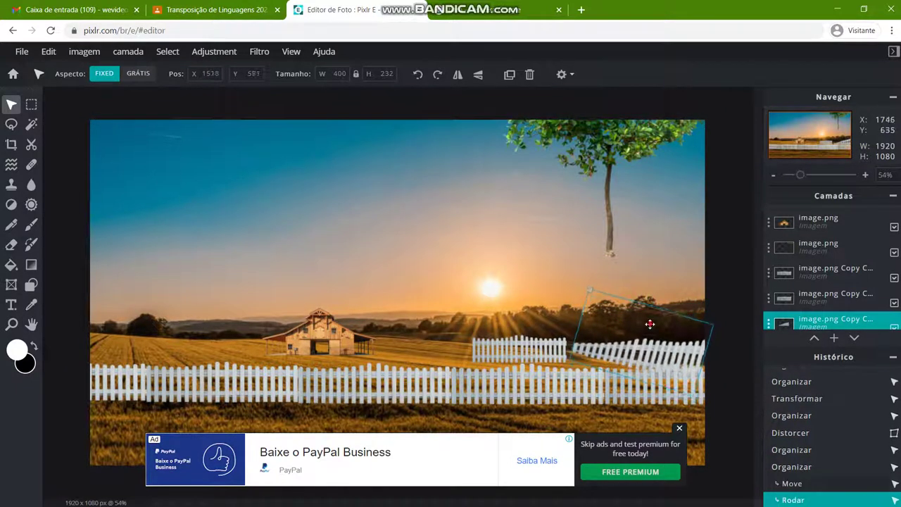
# Free distort the small fence beside the angled one so it tapers toward its left end, with top corners near 1246, 723 and 1533, 687, and apply it.
pyautogui.click(556, 343)
pyautogui.moveTo(556, 343); pyautogui.dragTo(539, 309)
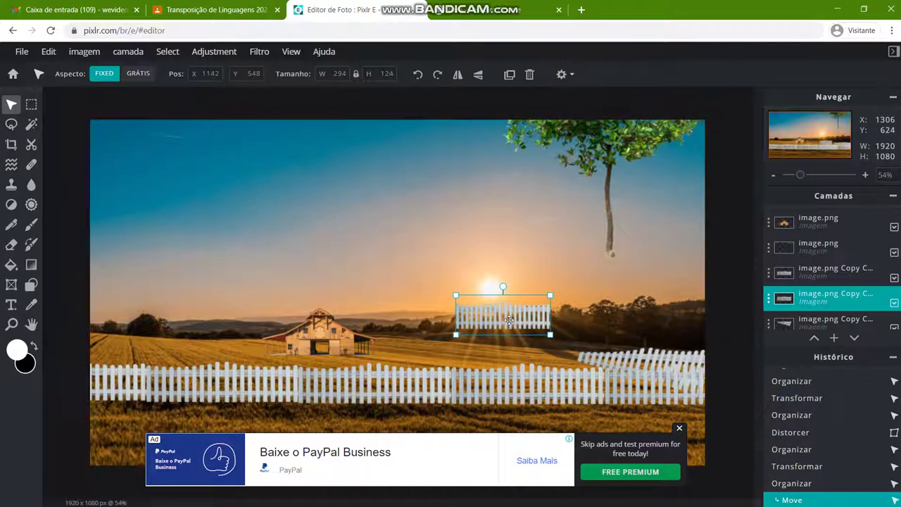
pyautogui.click(49, 52)
pyautogui.click(102, 55)
pyautogui.click(48, 52)
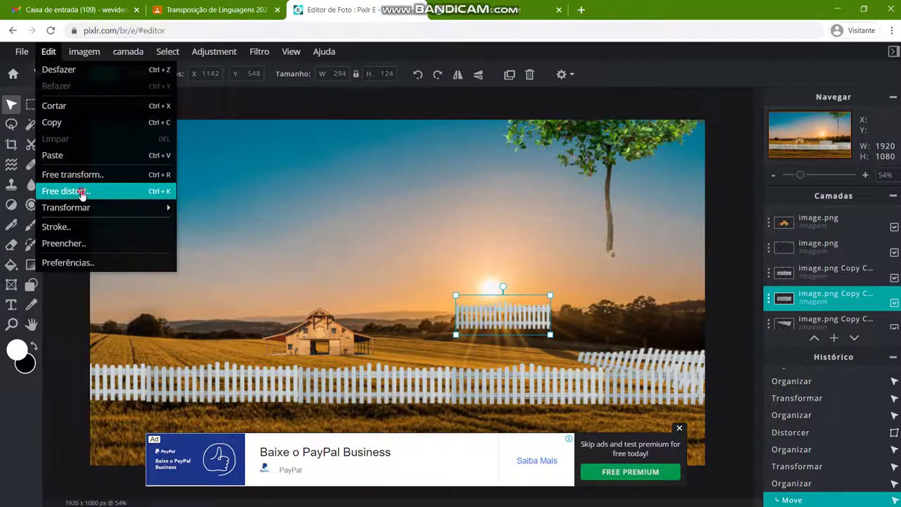
pyautogui.click(81, 191)
pyautogui.moveTo(540, 319); pyautogui.dragTo(581, 344)
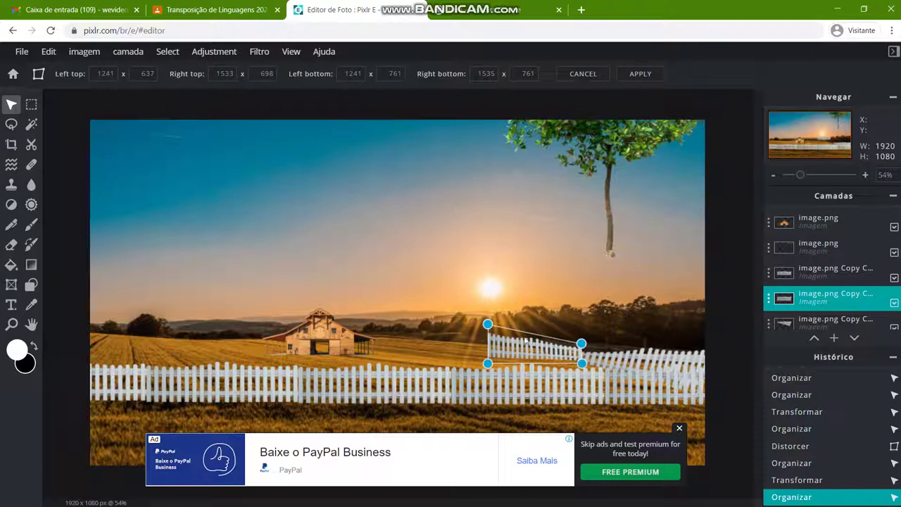
pyautogui.moveTo(491, 331); pyautogui.dragTo(516, 351)
pyautogui.click(555, 326)
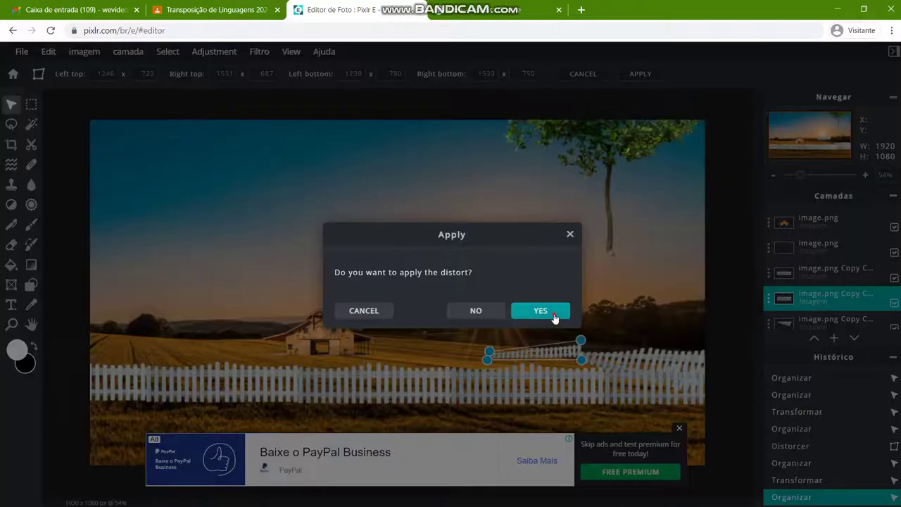
pyautogui.click(541, 311)
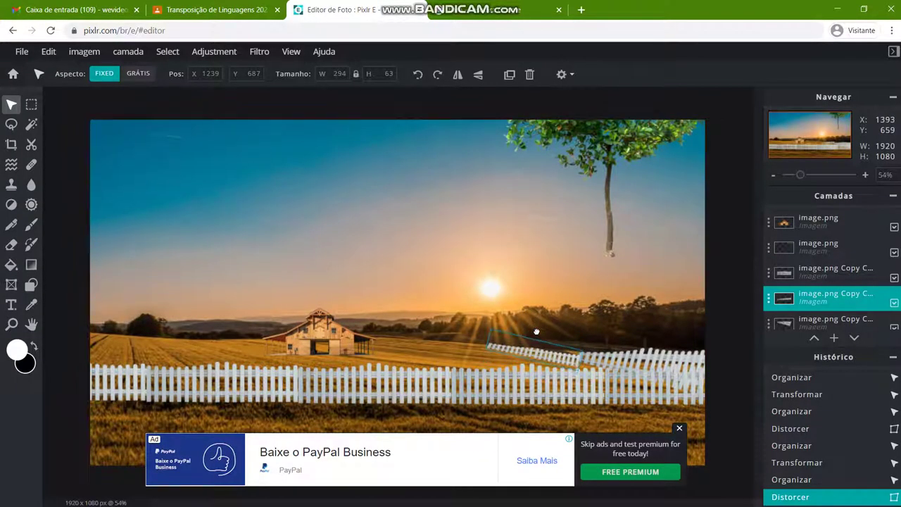
# Shrink the tree to about 77 by 101 px and place it behind the fence, left of the barn, at about X 269, Y 600.
pyautogui.moveTo(536, 331); pyautogui.dragTo(536, 331)
pyautogui.click(574, 319)
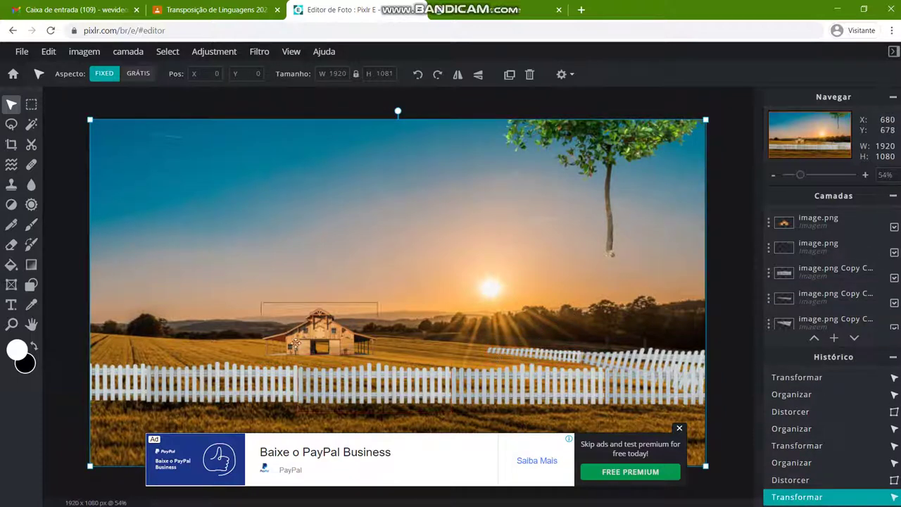
pyautogui.click(678, 428)
pyautogui.moveTo(605, 183); pyautogui.dragTo(479, 197)
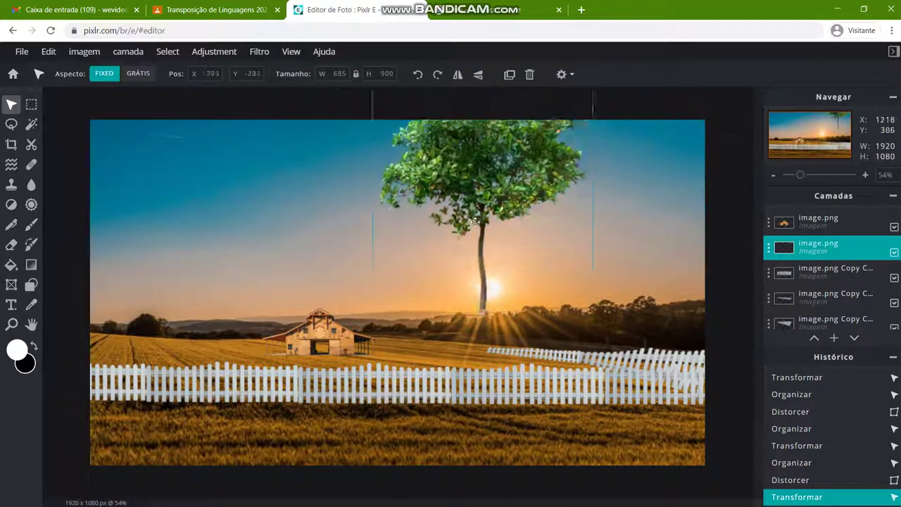
pyautogui.moveTo(535, 310); pyautogui.dragTo(557, 336)
pyautogui.moveTo(518, 182); pyautogui.dragTo(518, 214)
pyautogui.moveTo(556, 97); pyautogui.dragTo(200, 312)
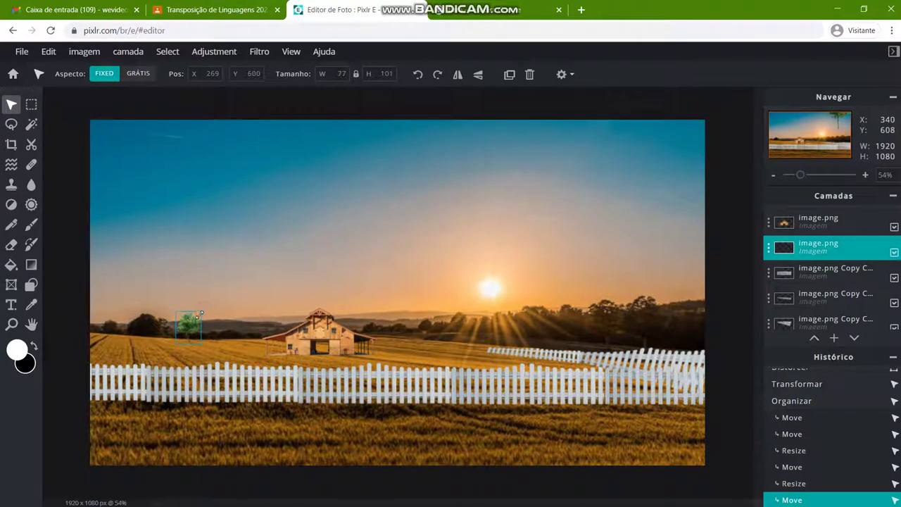
# Paste several copies of the small tree and arrange them in a staggered cluster just left of the barn.
pyautogui.hotkey('ctrl', 'v')
pyautogui.moveTo(196, 326); pyautogui.dragTo(238, 334)
pyautogui.hotkey('ctrl', 'v')
pyautogui.hotkey('ctrl', 'v')
pyautogui.hotkey('ctrl', 'c')
pyautogui.hotkey('ctrl', 'v')
pyautogui.hotkey('ctrl', 'v')
pyautogui.hotkey('ctrl', 'c')
pyautogui.hotkey('ctrl', 'v')
# Extend the orchard to the field's left edge with more tree copies, filling the gap near X 172, Y 622, and send the last copy backward.
pyautogui.hotkey('ctrl', 'c')
pyautogui.hotkey('ctrl', 'v')
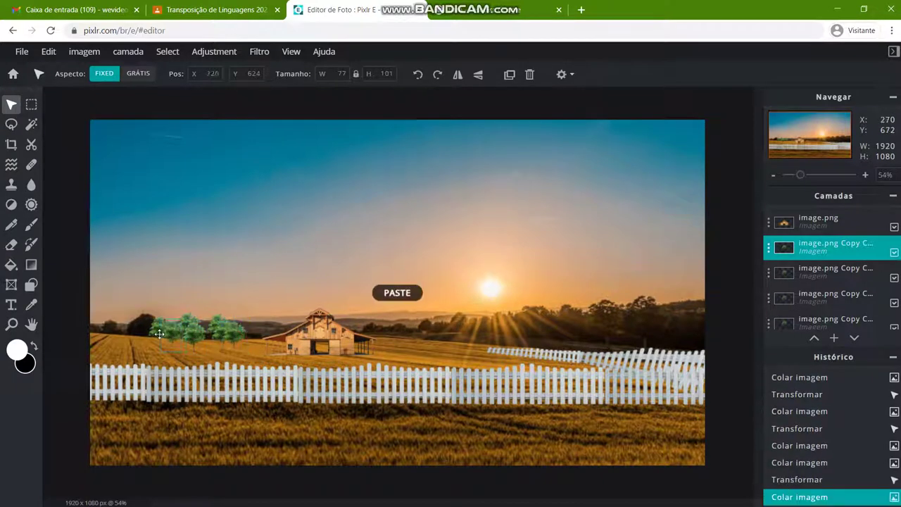
pyautogui.moveTo(172, 335); pyautogui.dragTo(146, 334)
pyautogui.hotkey('ctrl', 'c')
pyautogui.hotkey('ctrl', 'v')
pyautogui.hotkey('ctrl', 'c')
pyautogui.hotkey('ctrl', 'v')
pyautogui.moveTo(175, 336); pyautogui.dragTo(120, 326)
pyautogui.hotkey('ctrl', 'v')
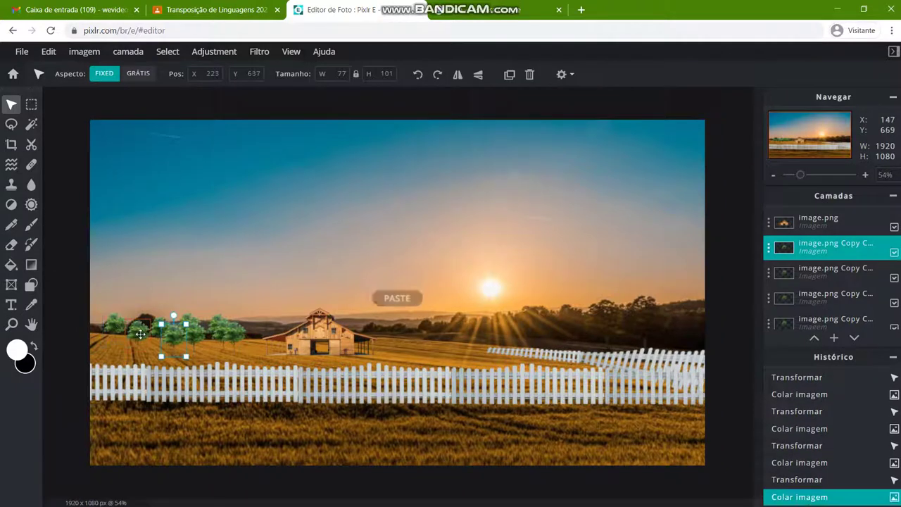
pyautogui.moveTo(175, 344); pyautogui.dragTo(159, 340)
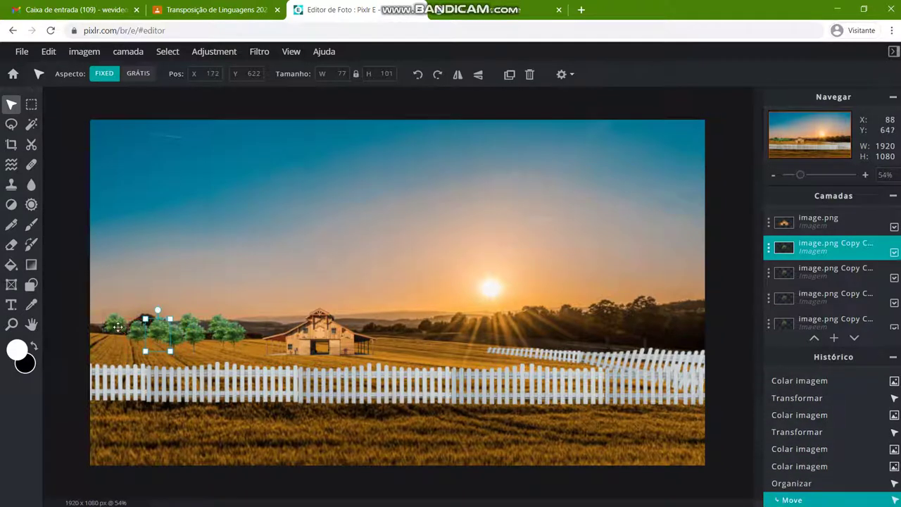
pyautogui.hotkey('ctrl', '[')
# Choose the Brush for the field photo layer and swap the colours to make black the foreground, undoing the test strokes in the sky.
pyautogui.press('b')
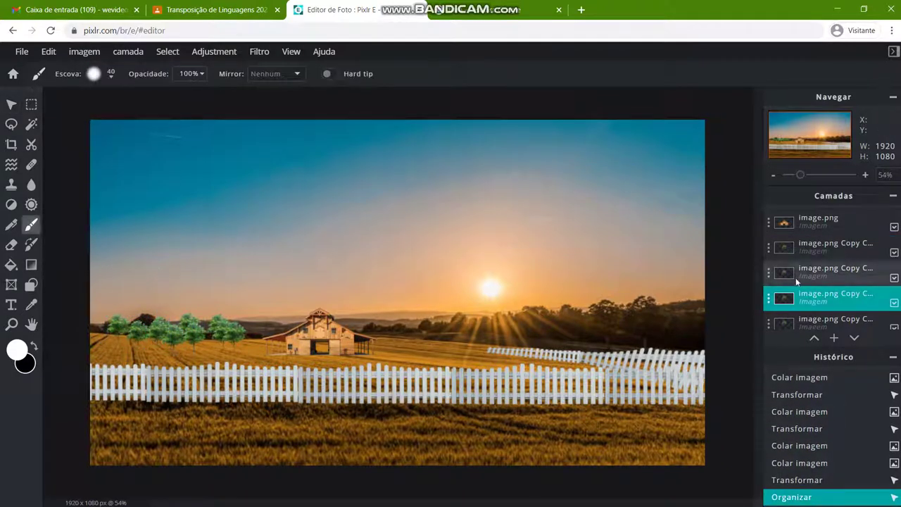
pyautogui.scroll(-3, 832, 315)
pyautogui.click(819, 282)
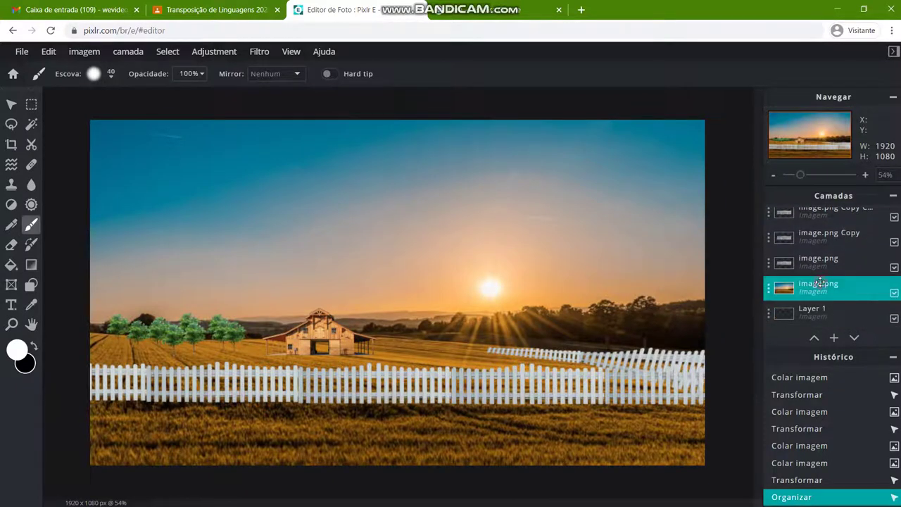
pyautogui.moveTo(474, 264); pyautogui.dragTo(458, 274)
pyautogui.hotkey('ctrl', 'z')
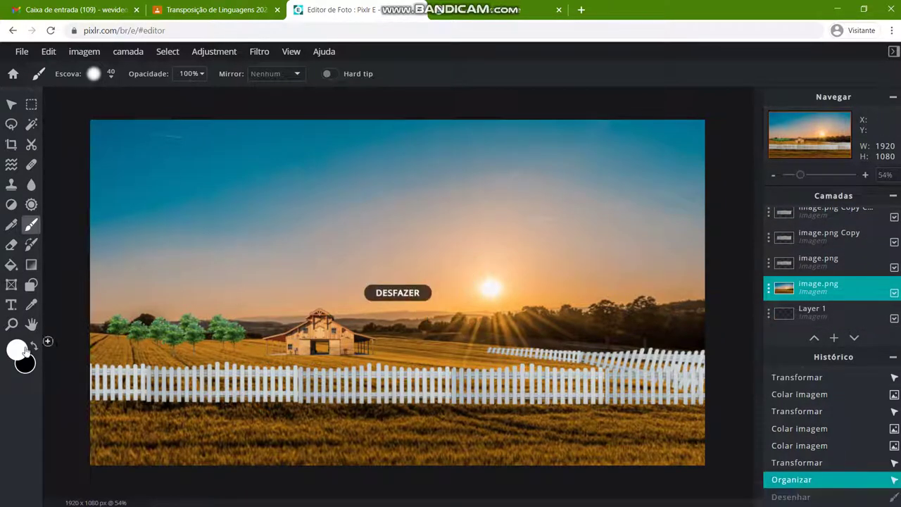
pyautogui.click(33, 345)
pyautogui.moveTo(221, 244); pyautogui.dragTo(261, 245)
pyautogui.hotkey('ctrl', 'z')
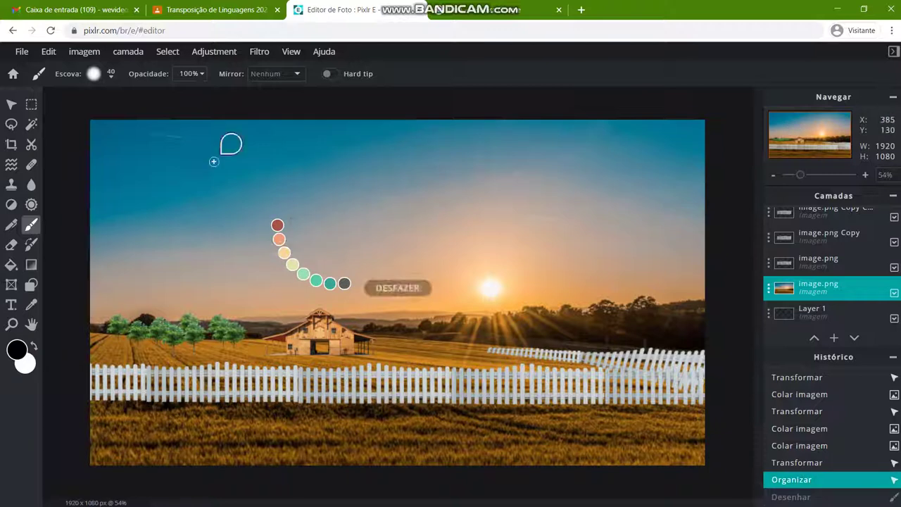
# Set the brush opacity to 18% and paint soft black shadows on the field below the barn and along the fence's base.
pyautogui.click(187, 73)
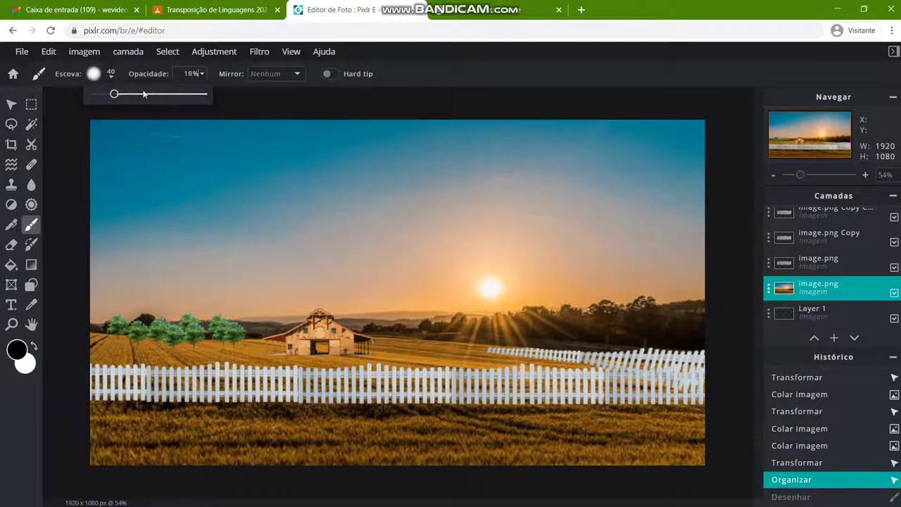
pyautogui.moveTo(240, 189); pyautogui.dragTo(278, 209)
pyautogui.hotkey('ctrl', 'z')
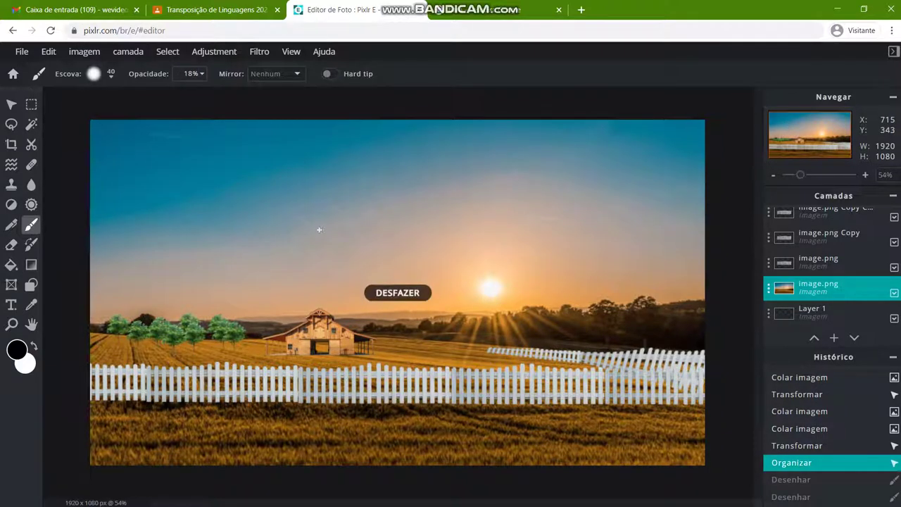
pyautogui.moveTo(320, 359)
pyautogui.mouseDown()
pyautogui.moveTo(351, 358)
pyautogui.moveTo(292, 351)
pyautogui.moveTo(366, 354)
pyautogui.moveTo(289, 356)
pyautogui.moveTo(364, 368)
pyautogui.mouseUp()
pyautogui.moveTo(366, 413); pyautogui.dragTo(239, 403)
pyautogui.moveTo(296, 403); pyautogui.dragTo(211, 405)
pyautogui.moveTo(232, 405); pyautogui.dragTo(208, 406)
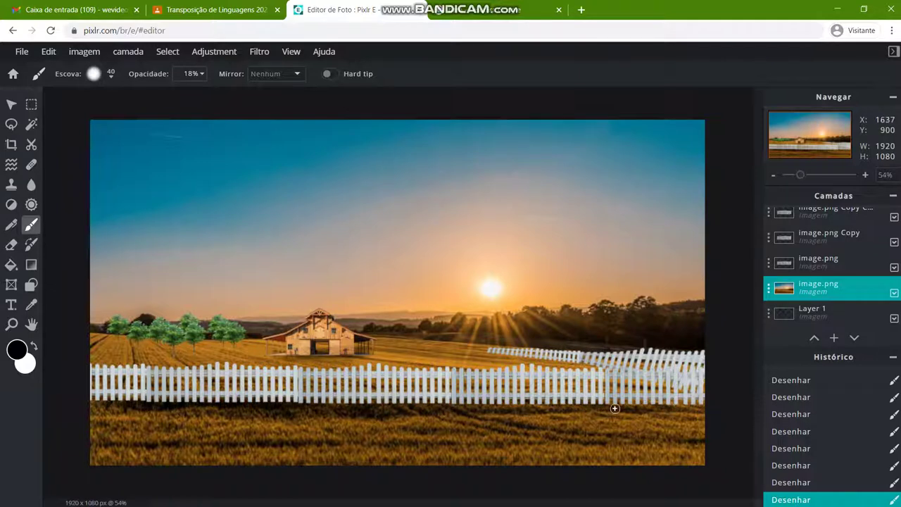
# Flatten all the layers into a single background image.
pyautogui.click(816, 262)
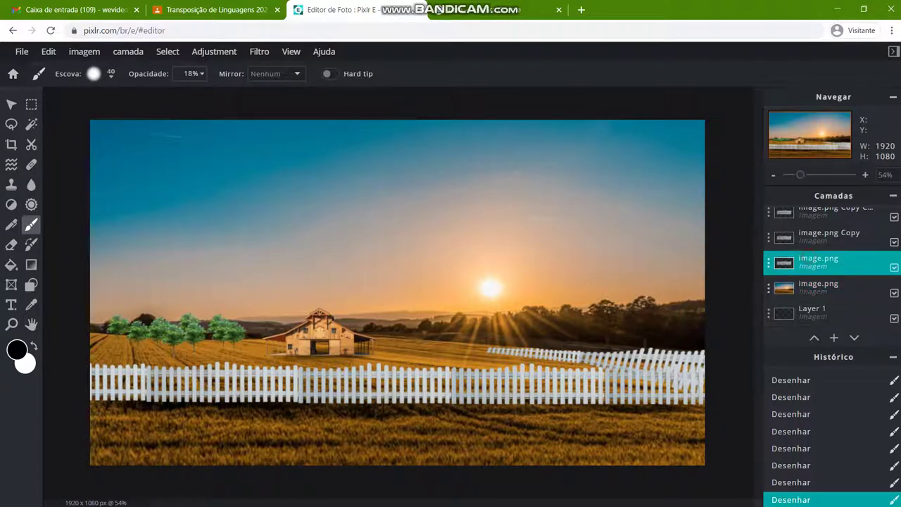
pyautogui.scroll(2, 810, 247)
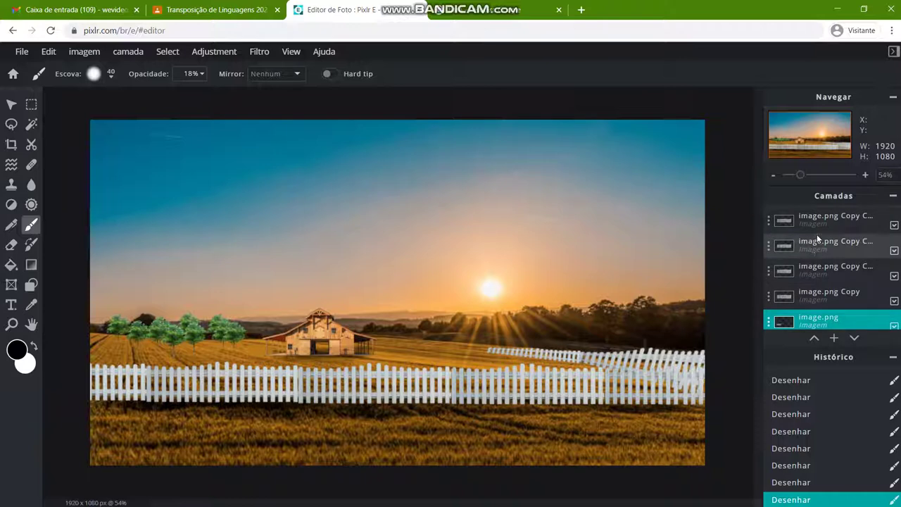
pyautogui.click(820, 221)
pyautogui.doubleClick(840, 274)
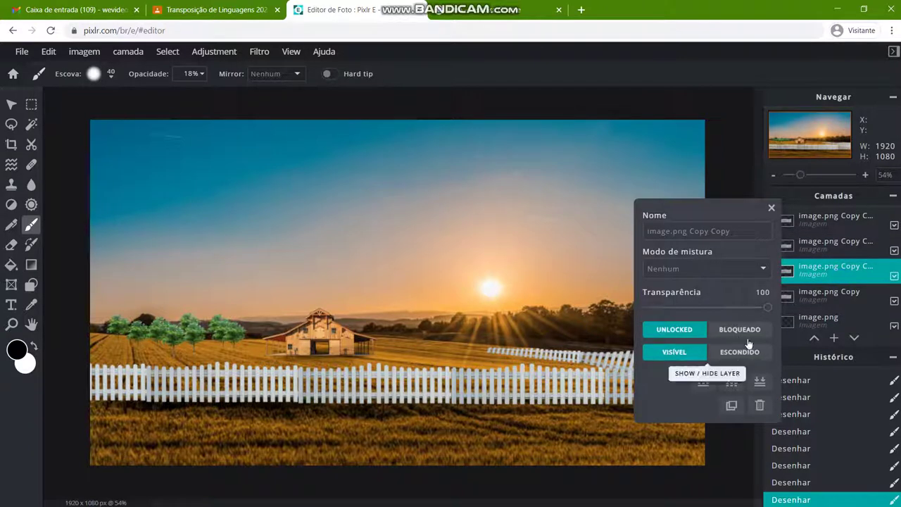
pyautogui.click(760, 383)
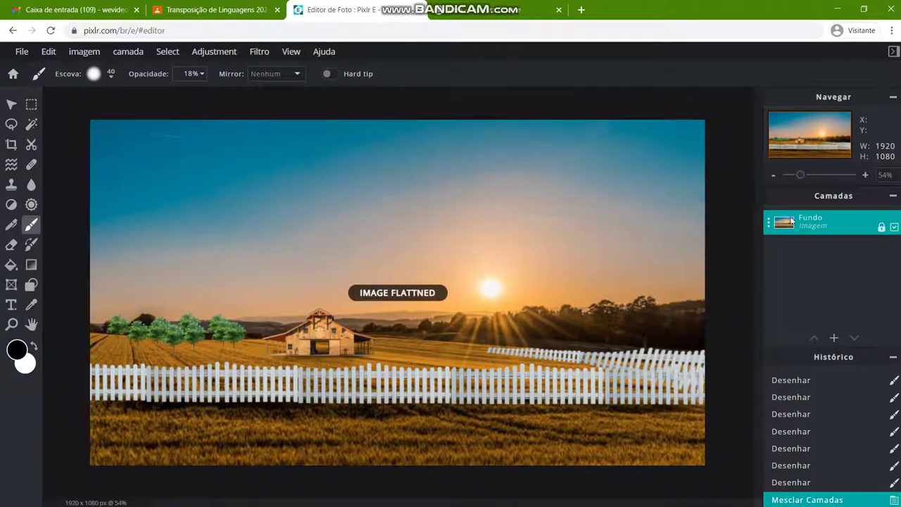
# Set the brush size to 73 and paint translucent black shading along the lower part of the front fence.
pyautogui.moveTo(498, 363)
pyautogui.mouseDown()
pyautogui.moveTo(451, 401)
pyautogui.moveTo(503, 398)
pyautogui.mouseUp()
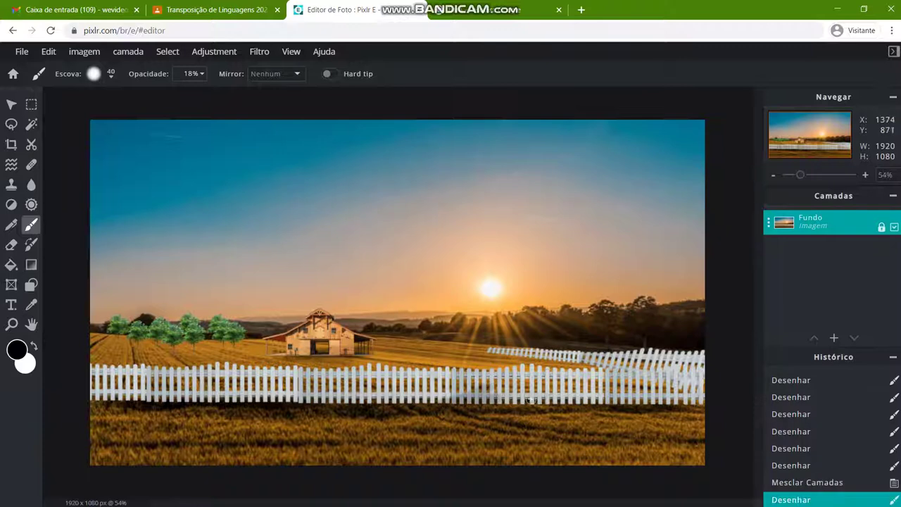
pyautogui.click(110, 74)
pyautogui.moveTo(114, 117); pyautogui.dragTo(129, 117)
pyautogui.click(514, 386)
pyautogui.moveTo(507, 388)
pyautogui.mouseDown()
pyautogui.moveTo(459, 394)
pyautogui.moveTo(693, 396)
pyautogui.moveTo(325, 395)
pyautogui.moveTo(282, 404)
pyautogui.mouseUp()
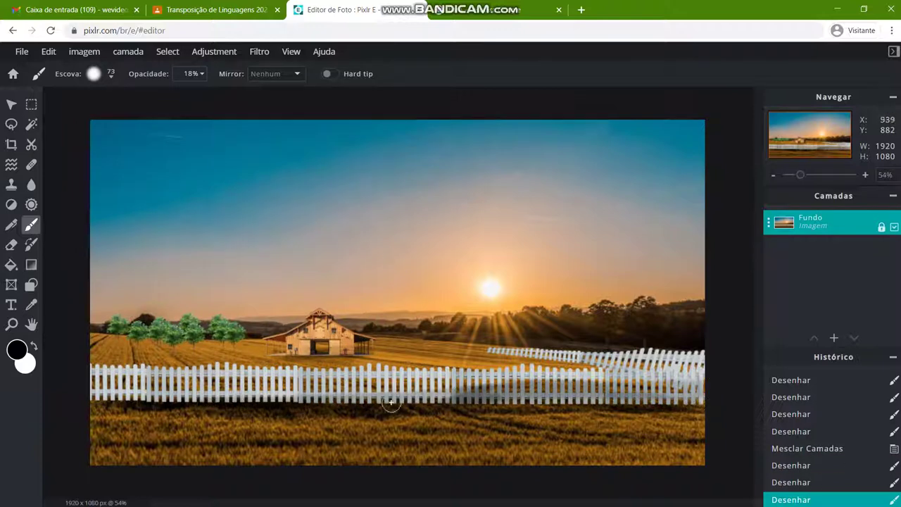
pyautogui.moveTo(429, 394); pyautogui.dragTo(211, 394)
pyautogui.moveTo(335, 395); pyautogui.dragTo(116, 393)
pyautogui.moveTo(204, 392); pyautogui.dragTo(81, 392)
# Shade the base of the tree row and repaint the barn's translucent black shading after undoing the first strokes on it.
pyautogui.moveTo(121, 323)
pyautogui.mouseDown()
pyautogui.moveTo(176, 329)
pyautogui.moveTo(156, 331)
pyautogui.moveTo(215, 350)
pyautogui.moveTo(129, 352)
pyautogui.moveTo(269, 353)
pyautogui.mouseUp()
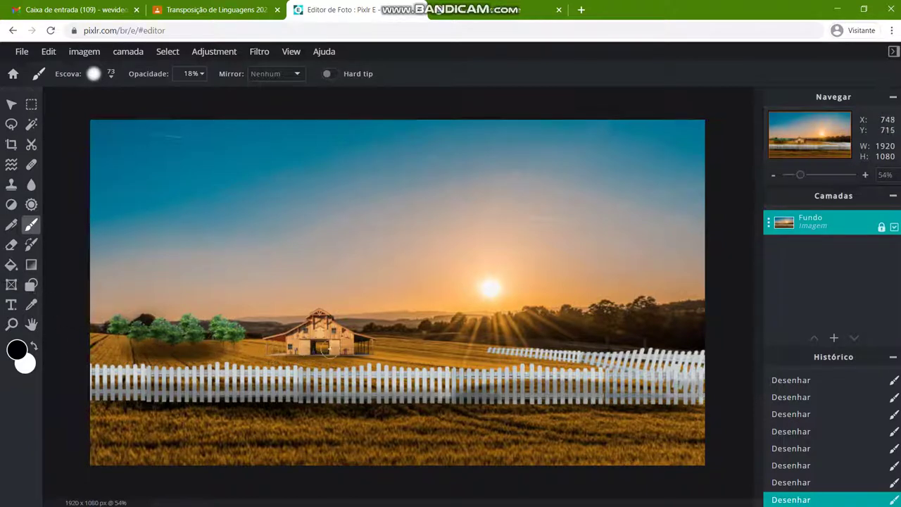
pyautogui.moveTo(359, 340)
pyautogui.mouseDown()
pyautogui.moveTo(348, 316)
pyautogui.moveTo(352, 338)
pyautogui.moveTo(341, 340)
pyautogui.mouseUp()
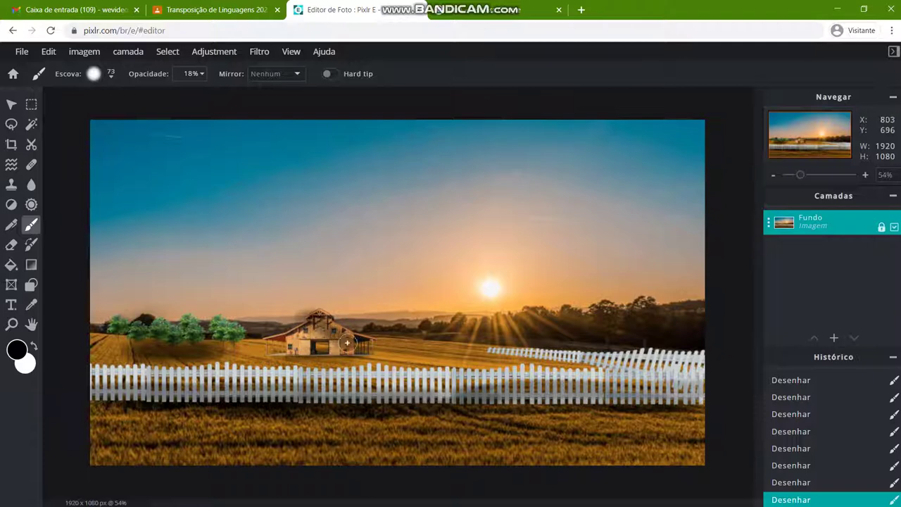
pyautogui.hotkey('ctrl', 'z')
pyautogui.hotkey('ctrl', 'z')
pyautogui.hotkey('ctrl', 'z')
pyautogui.moveTo(297, 332)
pyautogui.mouseDown()
pyautogui.moveTo(293, 344)
pyautogui.moveTo(287, 325)
pyautogui.mouseUp()
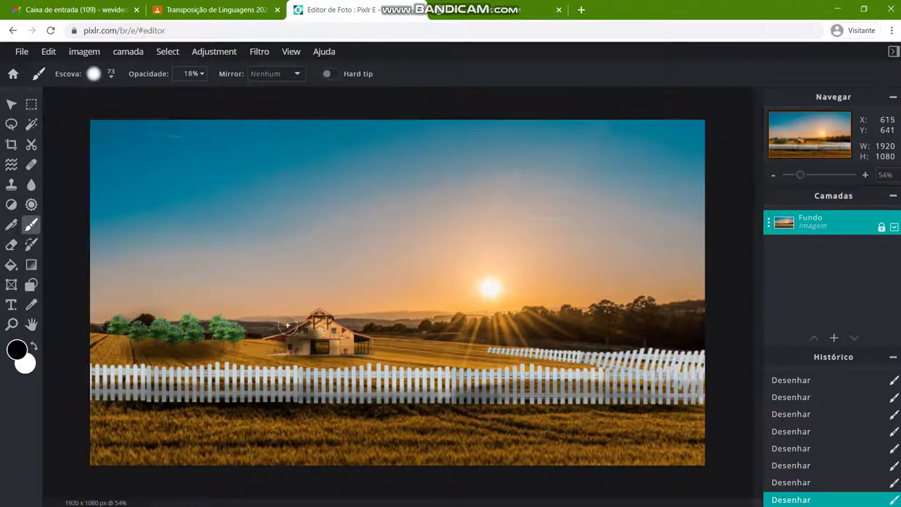
# Download the composition as a high-quality JPG named Cenário Digital.
pyautogui.scroll(-3, 394, 338)
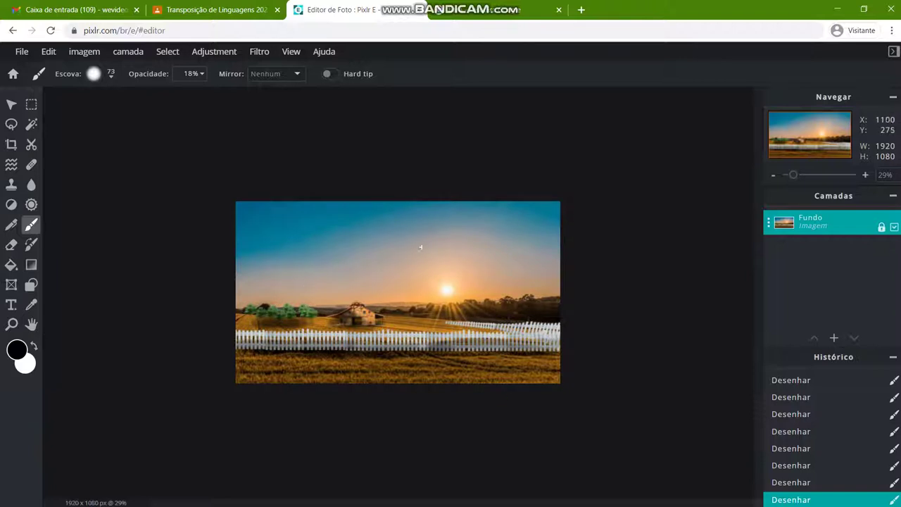
pyautogui.click(22, 51)
pyautogui.click(61, 152)
pyautogui.click(505, 219)
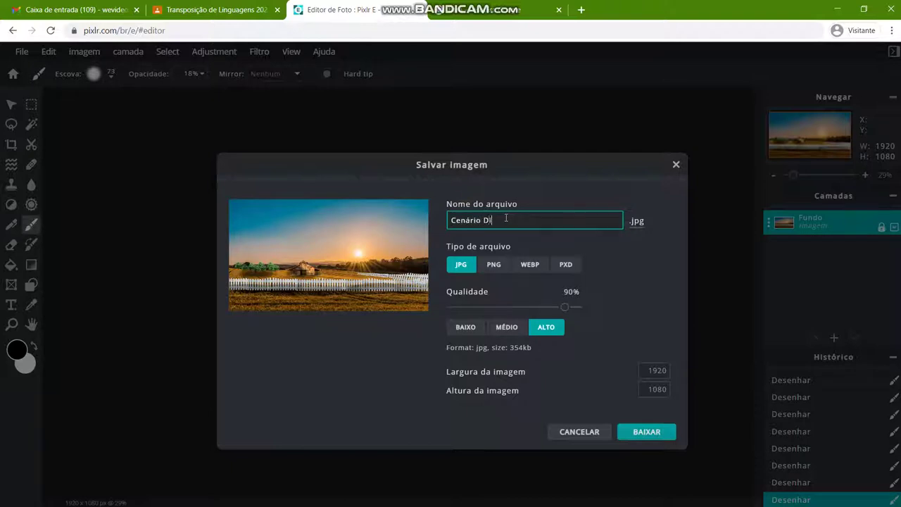
pyautogui.click(543, 328)
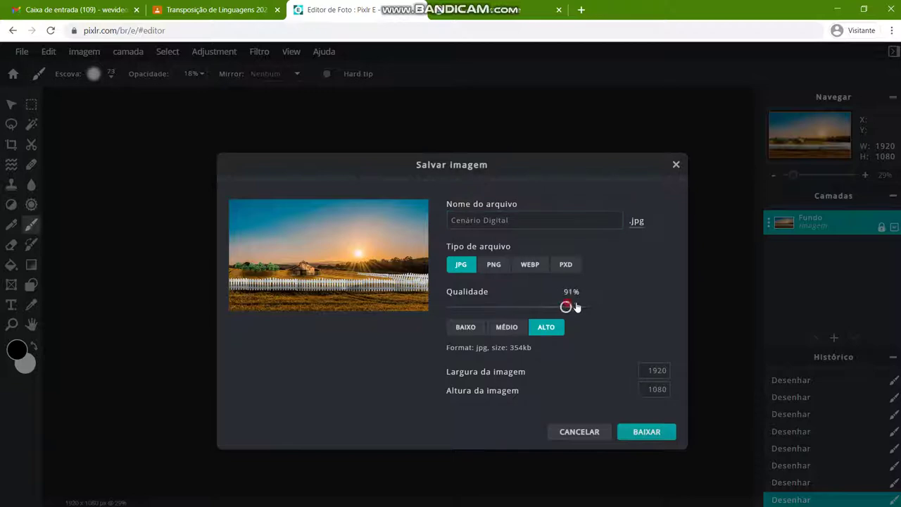
pyautogui.click(668, 434)
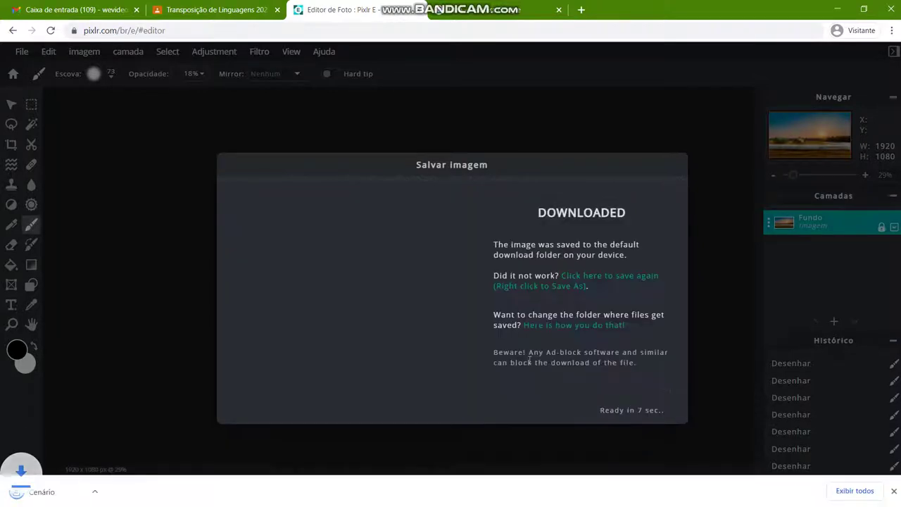
# Switch to Google Classroom and attach Cenário Digital.jpg from Downloads to the activity Representação de ESPAÇO e CENÁRIO.
pyautogui.hotkey('ctrl', 'shift', 'Tab')
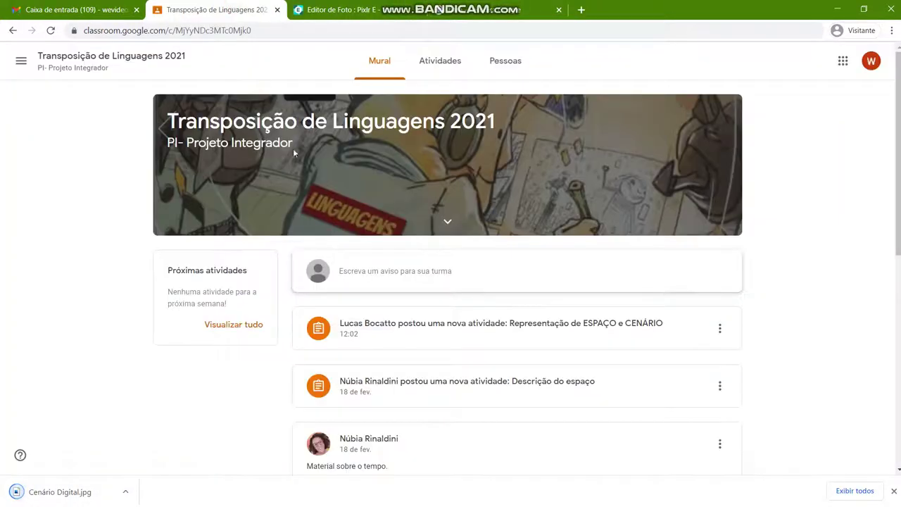
pyautogui.click(515, 324)
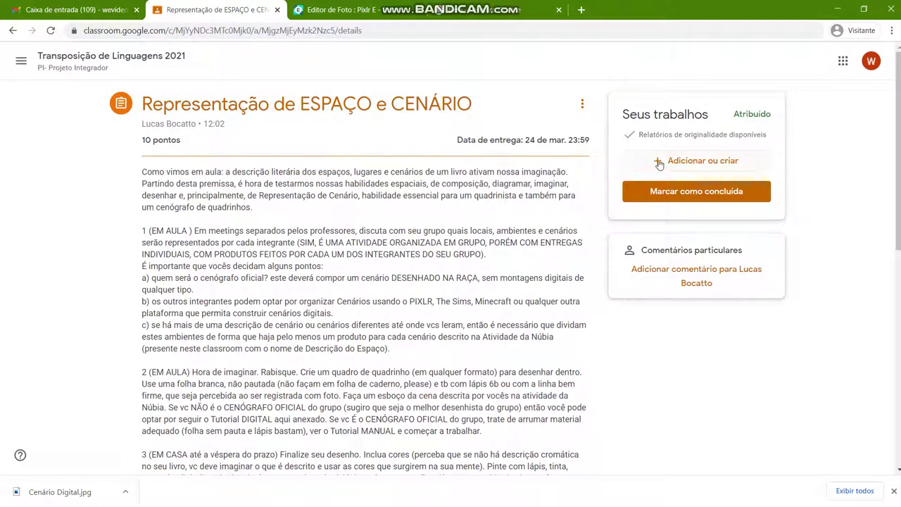
pyautogui.click(659, 163)
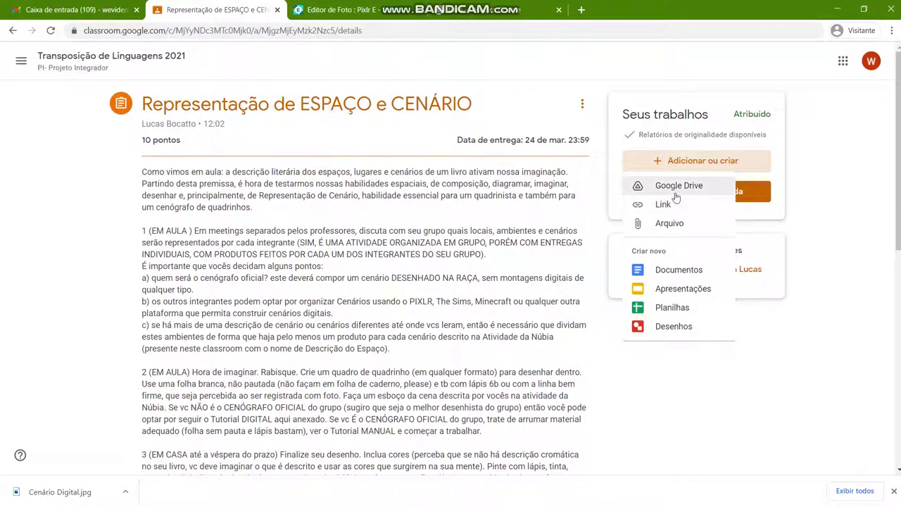
pyautogui.click(672, 223)
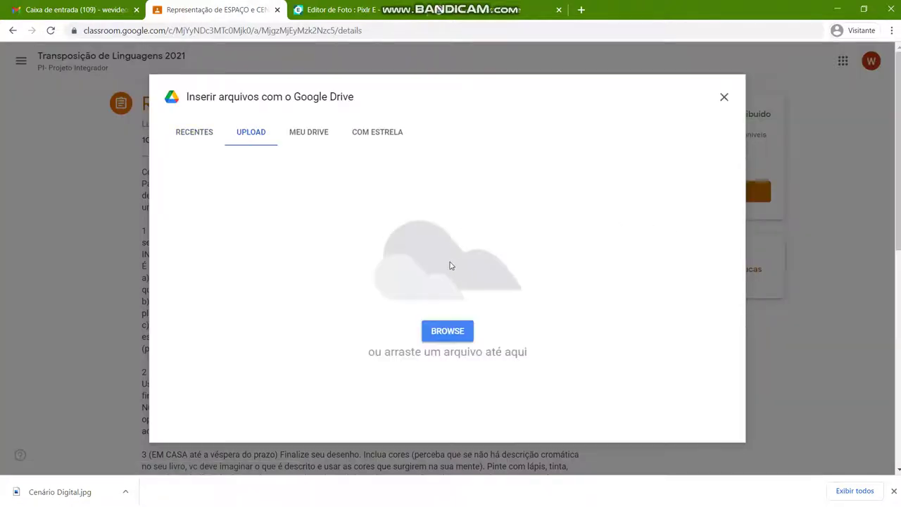
pyautogui.click(447, 331)
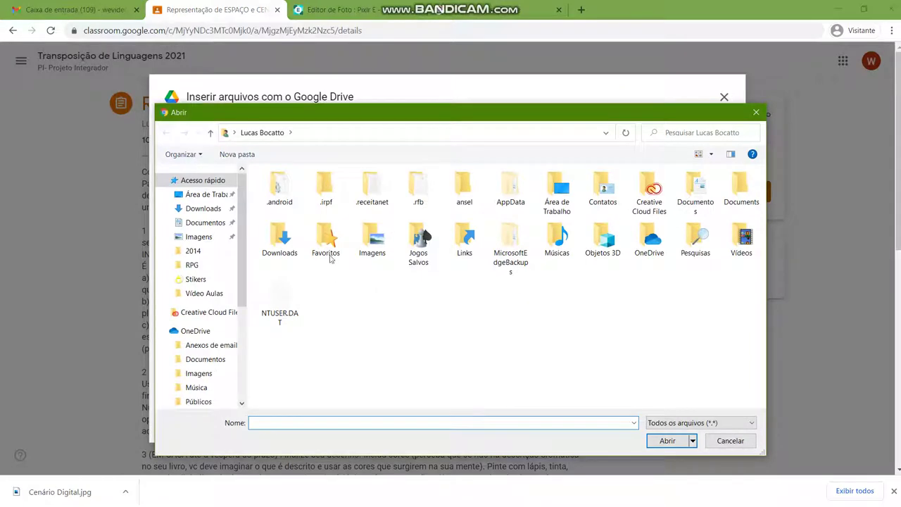
pyautogui.click(203, 208)
pyautogui.click(329, 280)
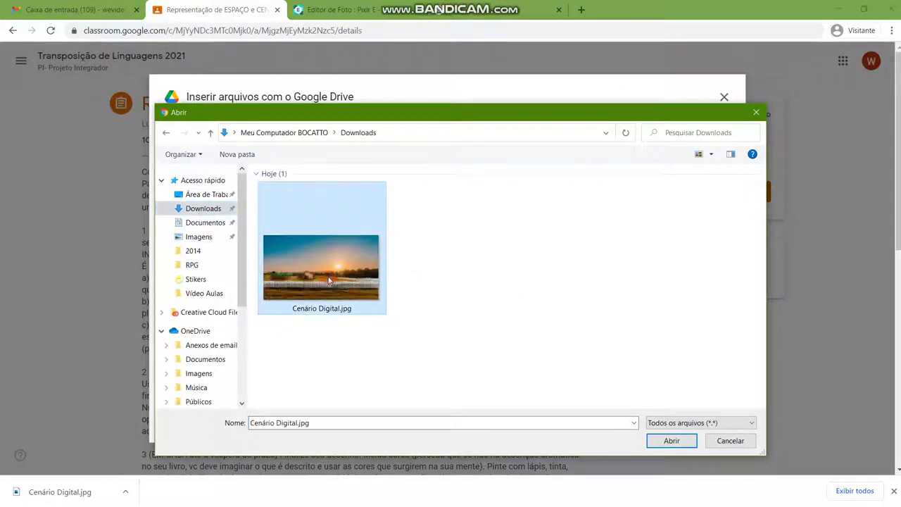
pyautogui.click(672, 440)
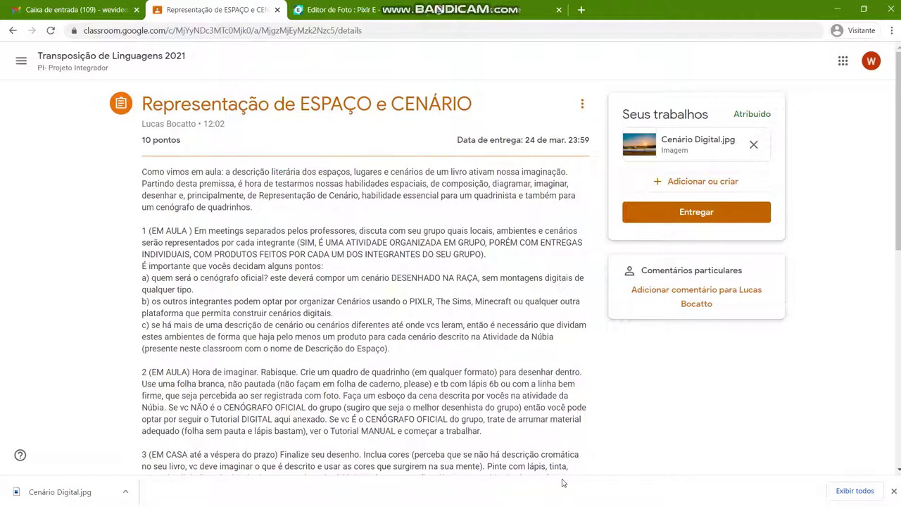
# Switch to the other browser window and view the student document in the Descrição do espaço activity.
pyautogui.press('super')
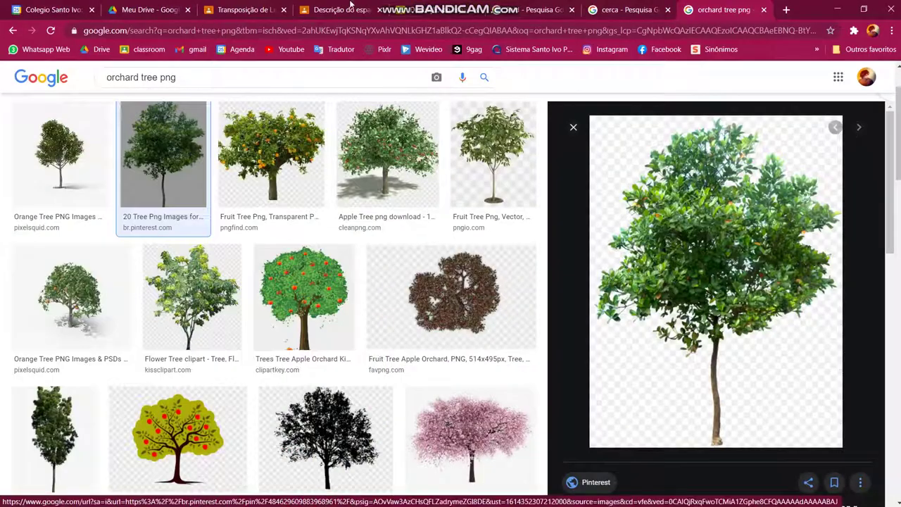
pyautogui.click(356, 8)
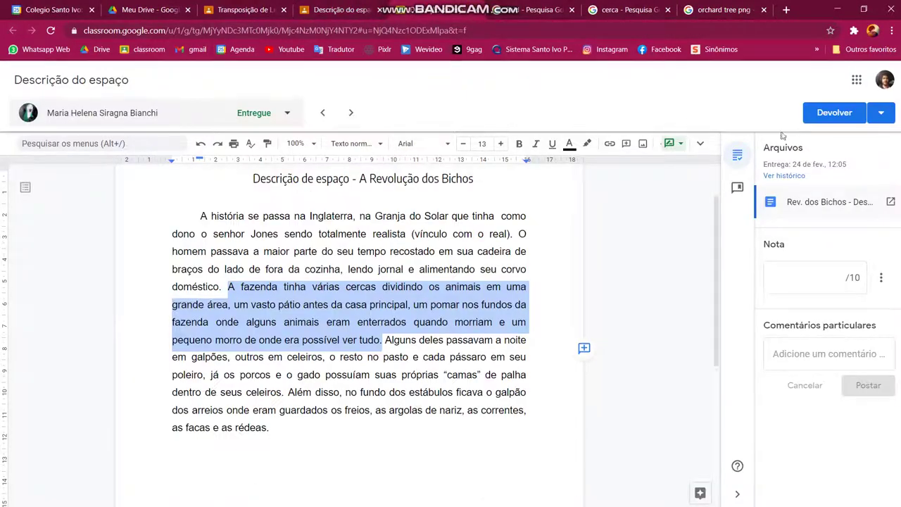
# Open the Rev. dos Bichos - Descrição do espaço document separately, extend its link access to Colegio Santo Ivo and copy the link.
pyautogui.click(890, 202)
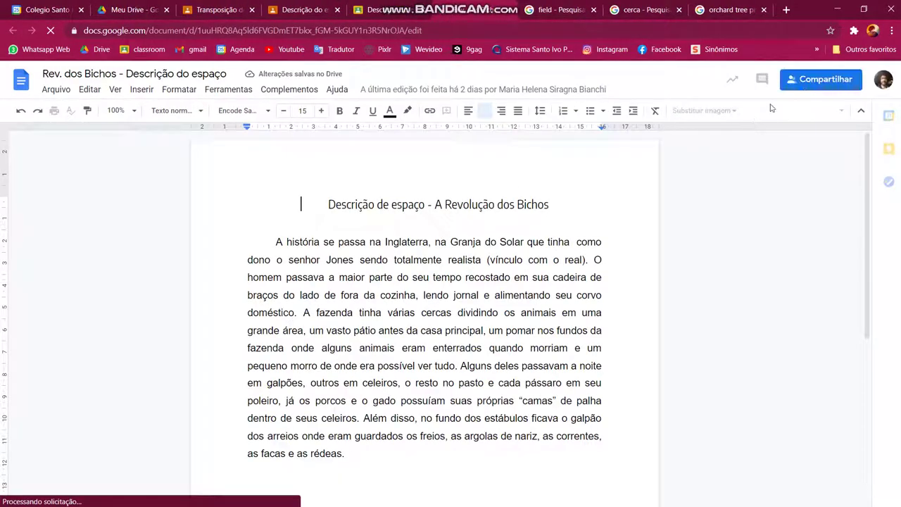
pyautogui.click(807, 87)
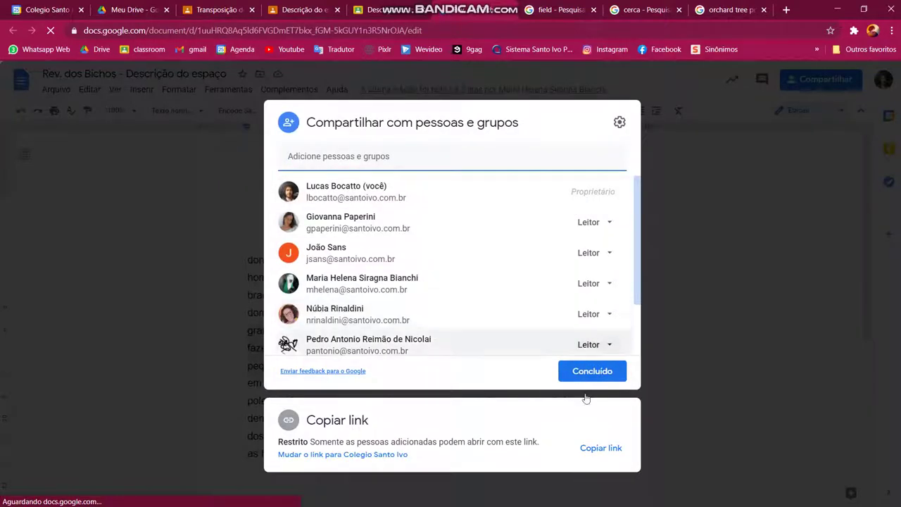
pyautogui.click(361, 455)
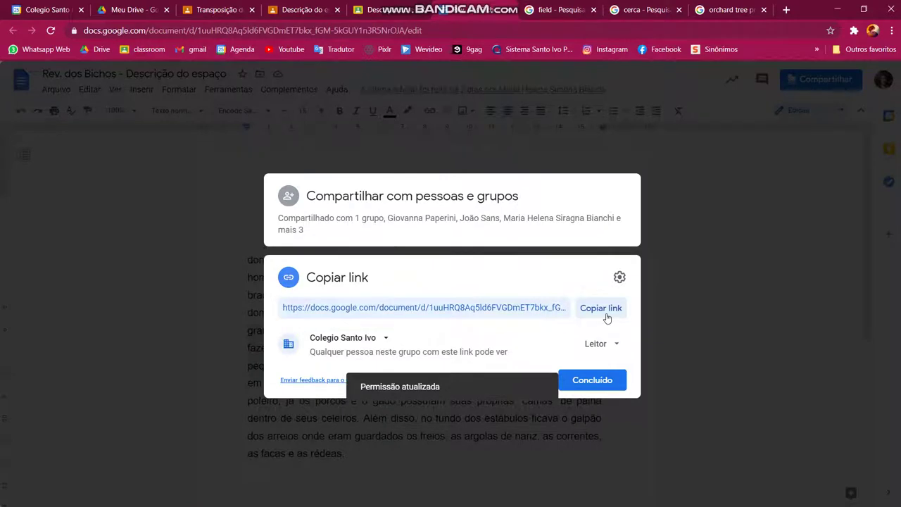
pyautogui.click(606, 314)
# Switch to the Representação de ESPAÇO e CENÁRIO activity window and try to attach the copied document link to the student work.
pyautogui.press('super')
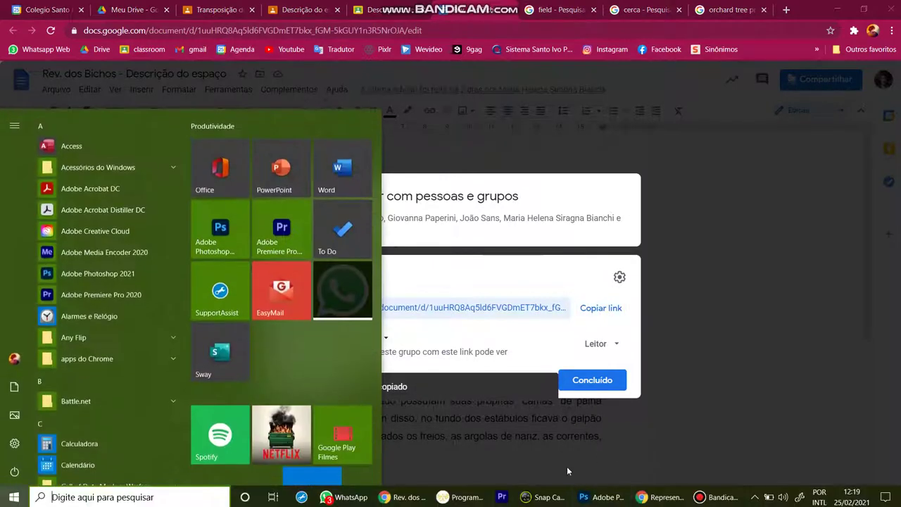
pyautogui.click(690, 499)
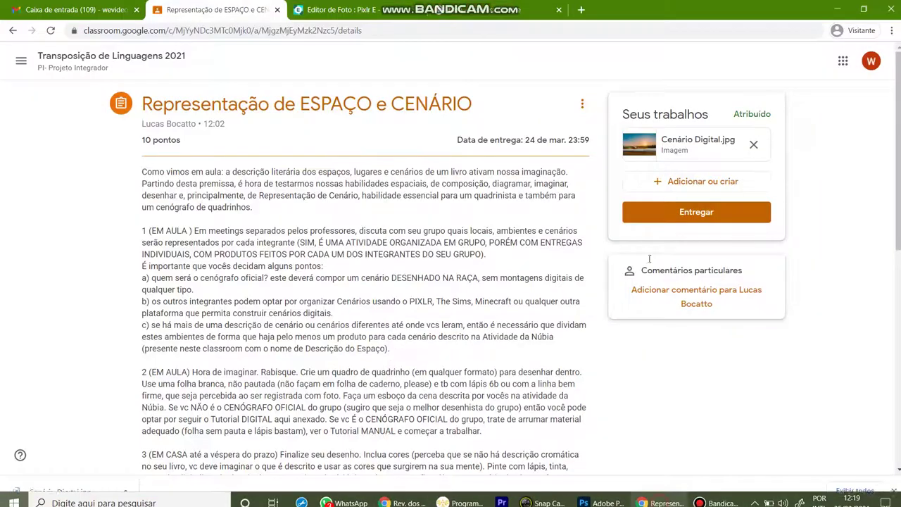
pyautogui.click(694, 180)
pyautogui.click(680, 226)
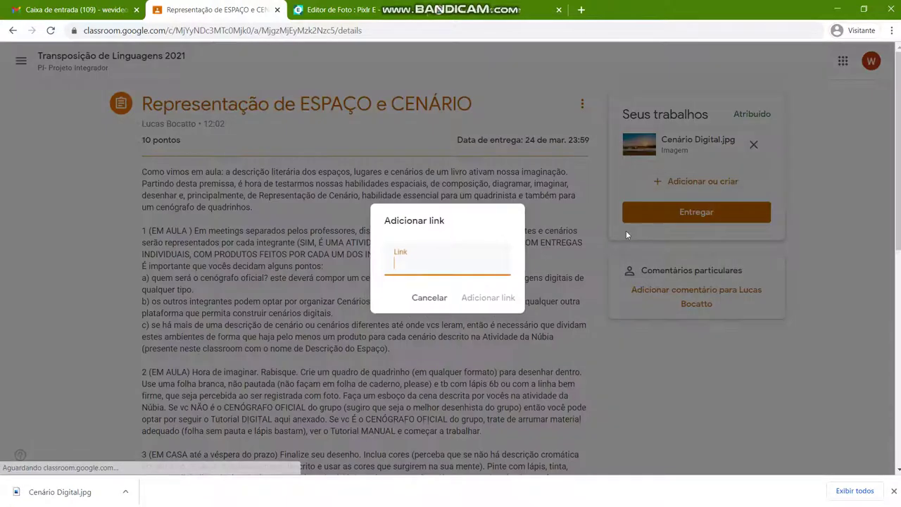
pyautogui.hotkey('ctrl', 'v')
pyautogui.click(484, 352)
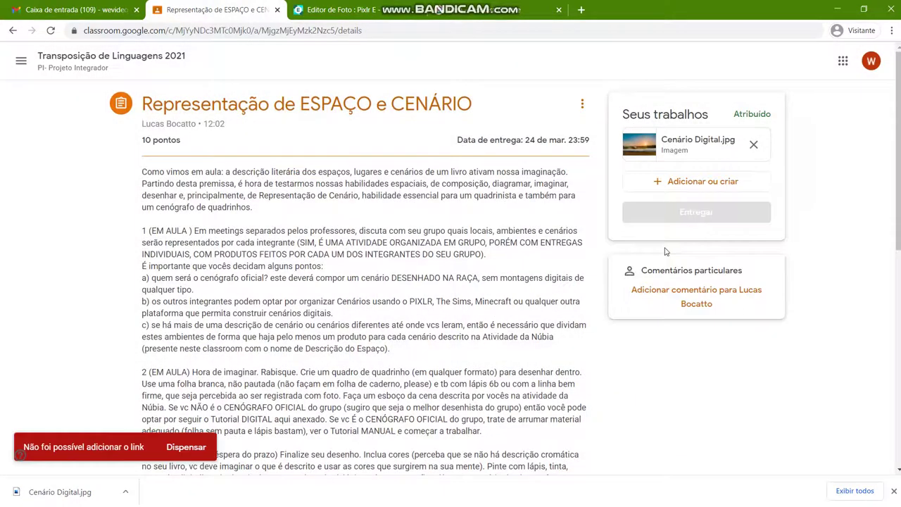
pyautogui.click(703, 184)
pyautogui.click(670, 205)
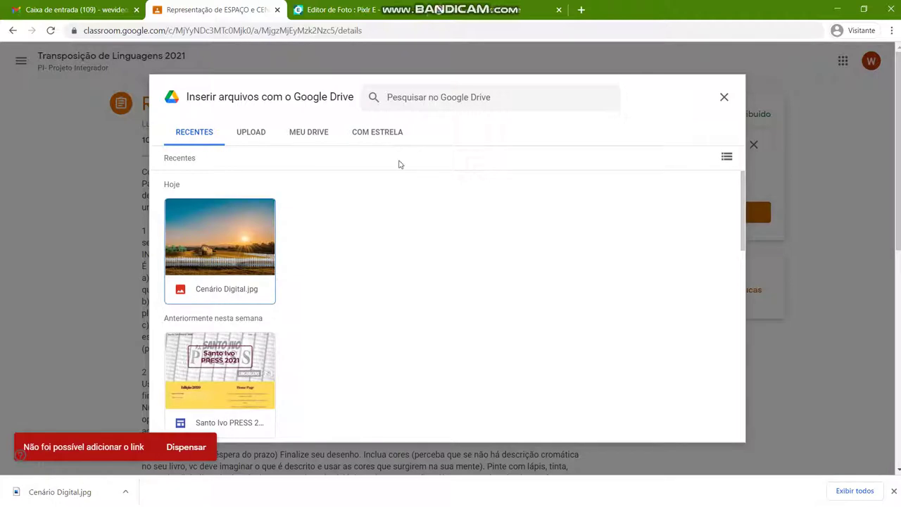
pyautogui.click(721, 97)
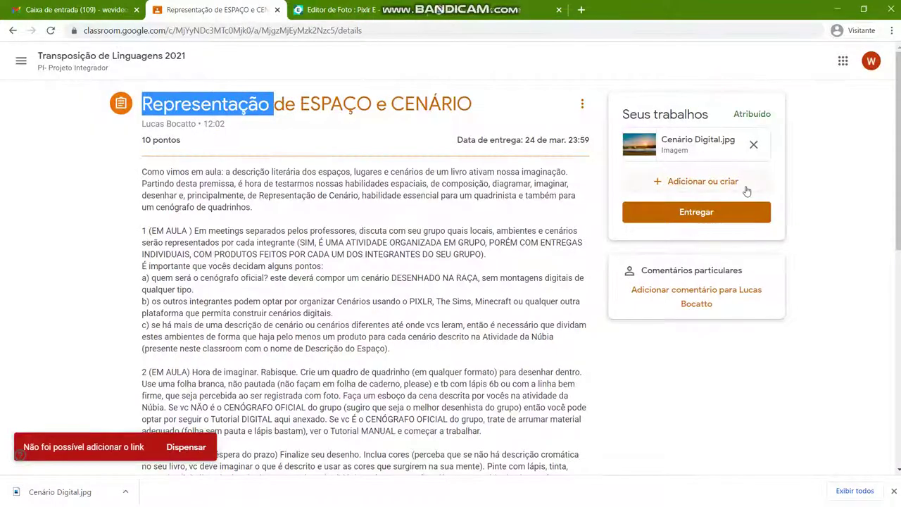